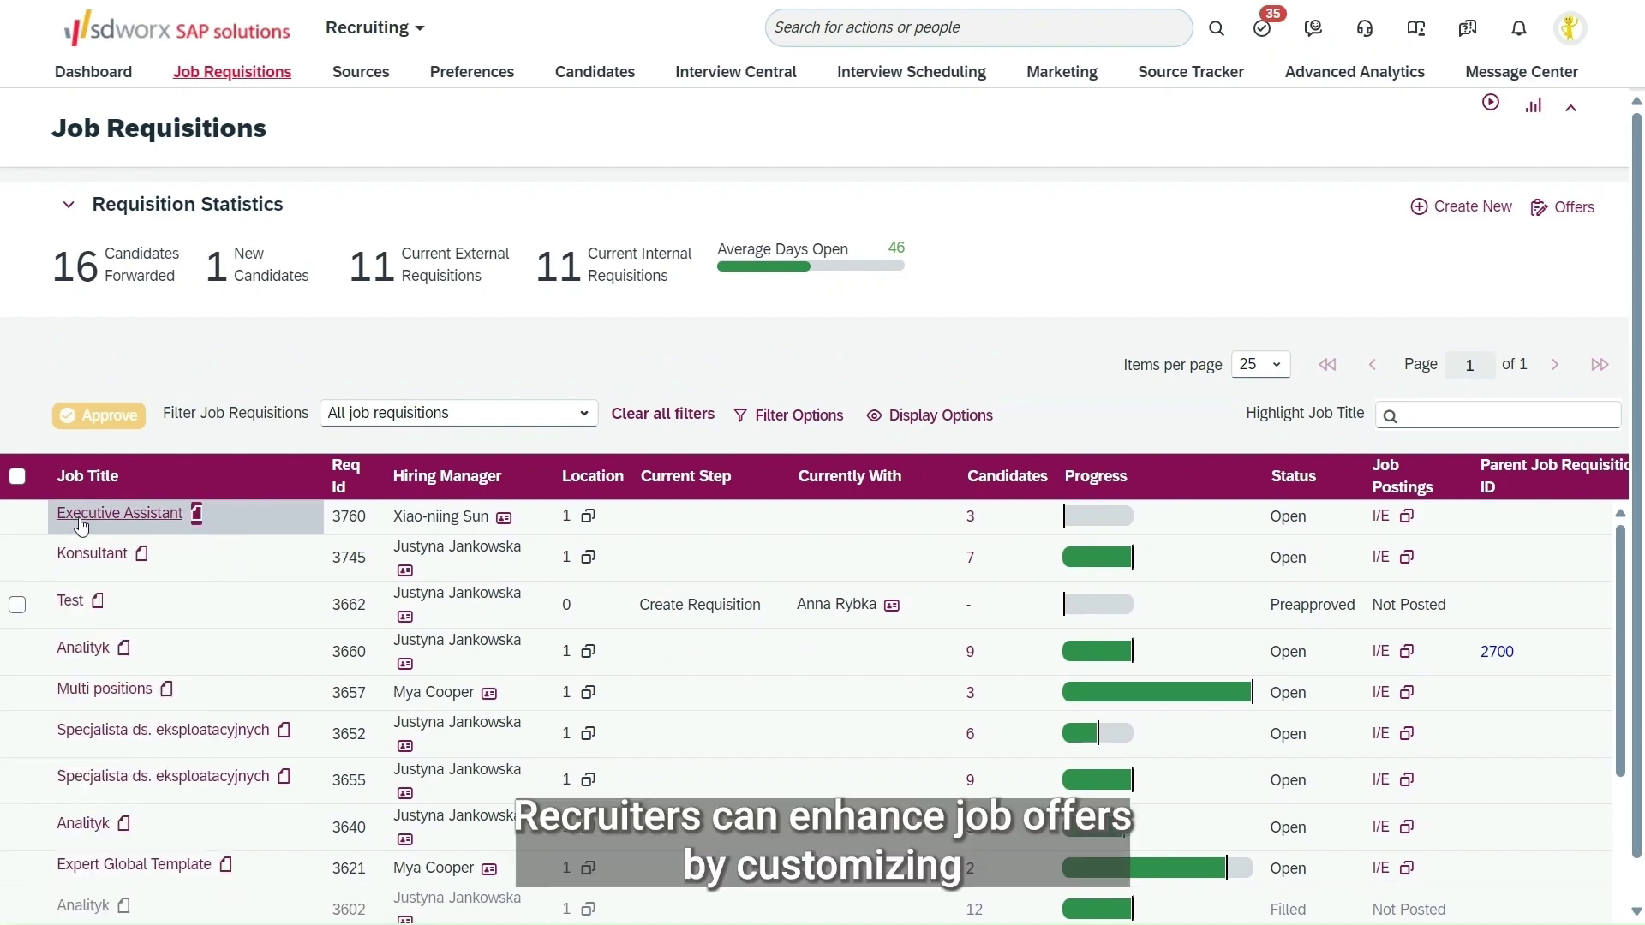
Open the Executive Assistant (3760) requisition and find its screening questions section.
left_click(81, 520)
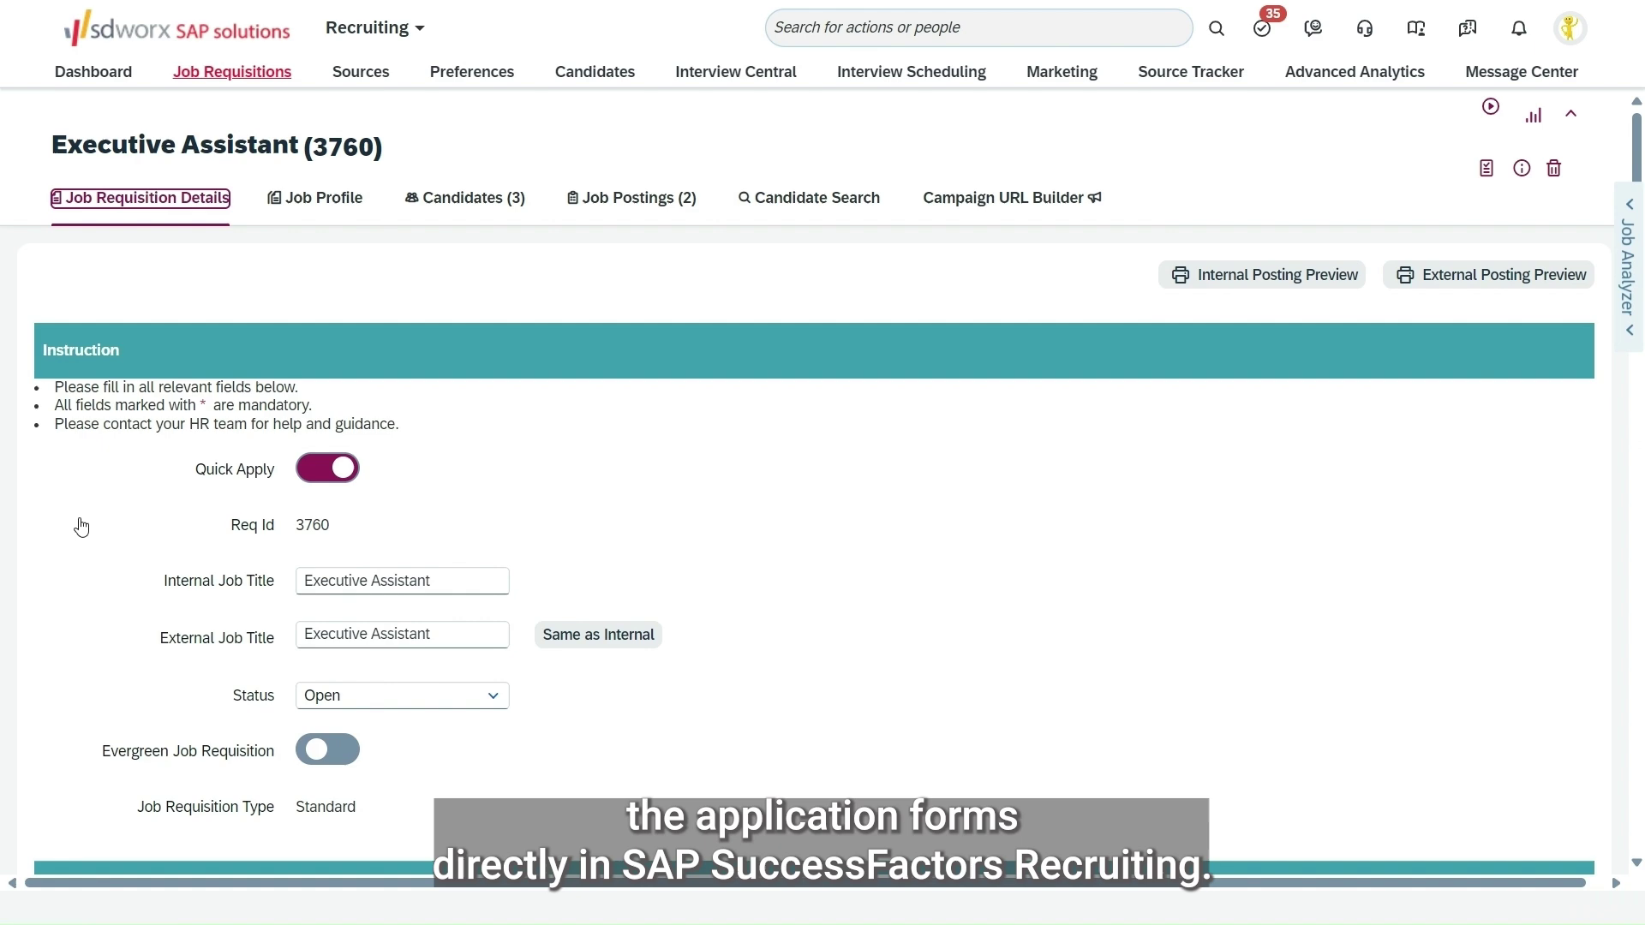
mouse_move(1637, 163)
left_mouse_down()
mouse_move(1641, 577)
mouse_move(1622, 738)
left_mouse_up()
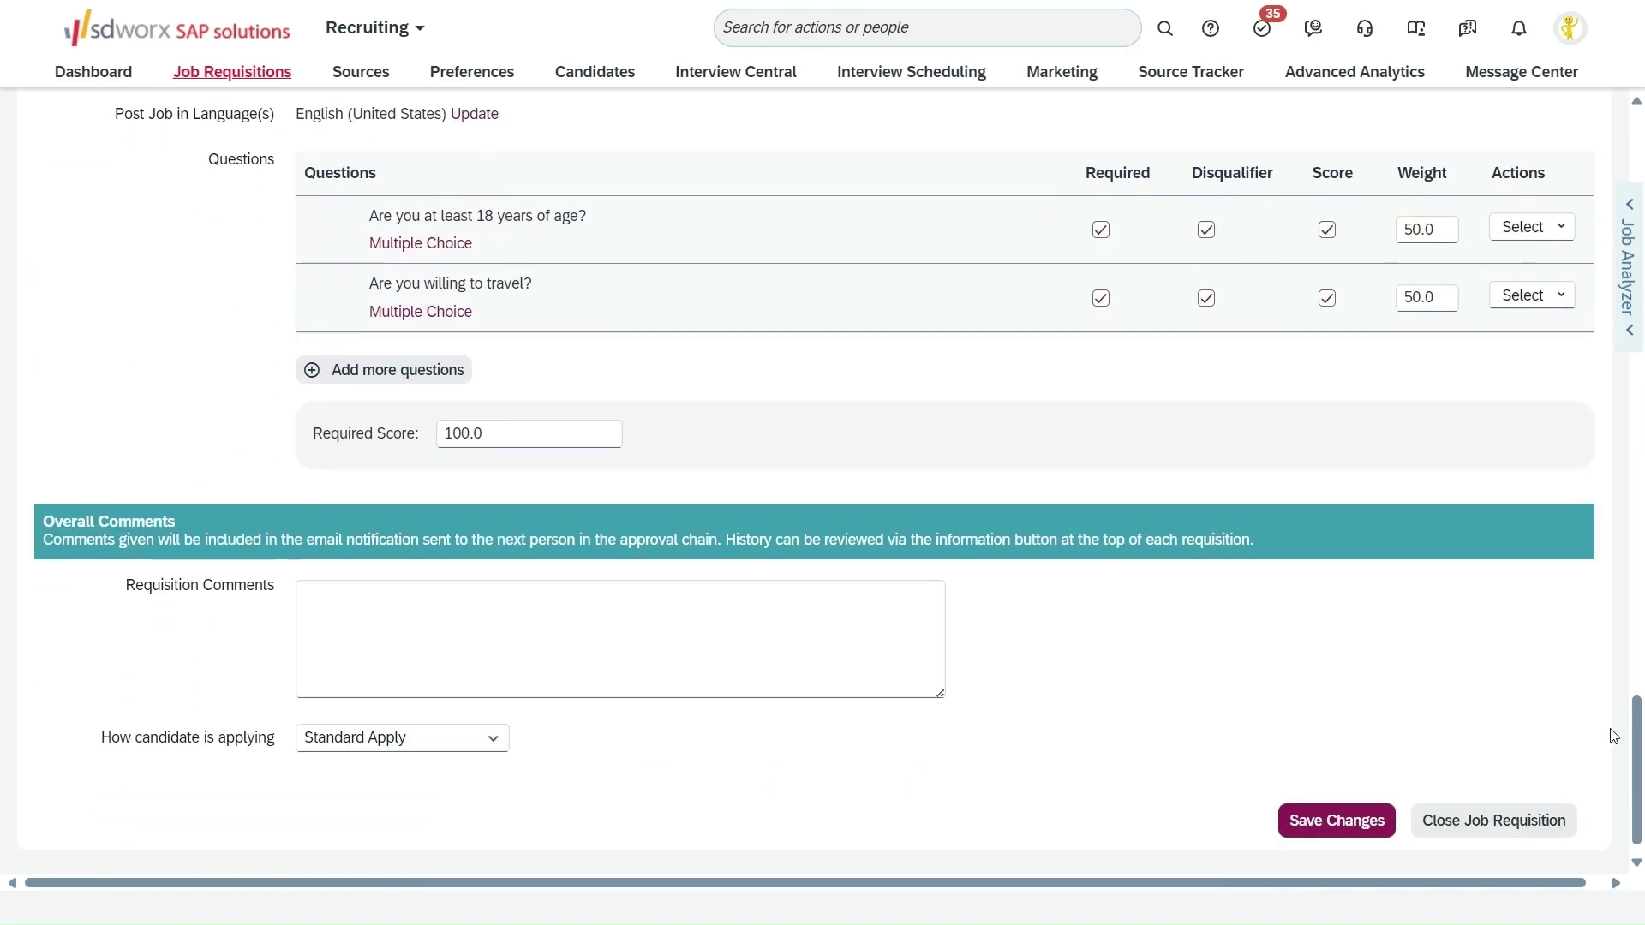
Add 'Are you open to relocation?' from the Recruiting > Basic Screening question library.
left_click(400, 371)
left_click(428, 409)
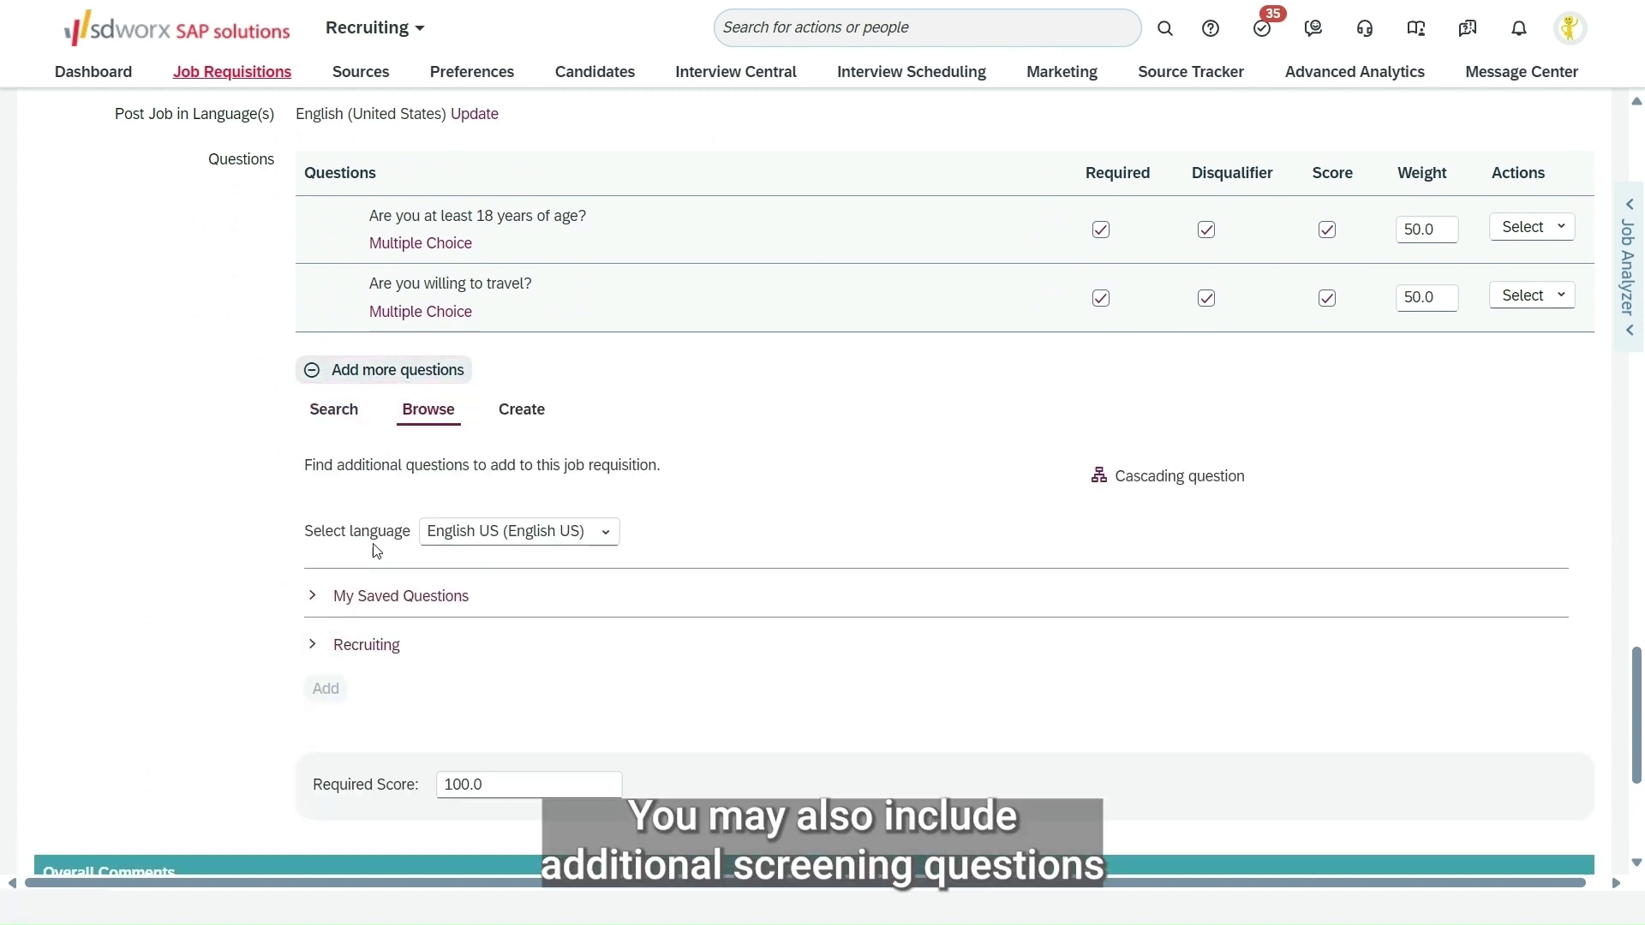
left_click(316, 645)
left_click(340, 688)
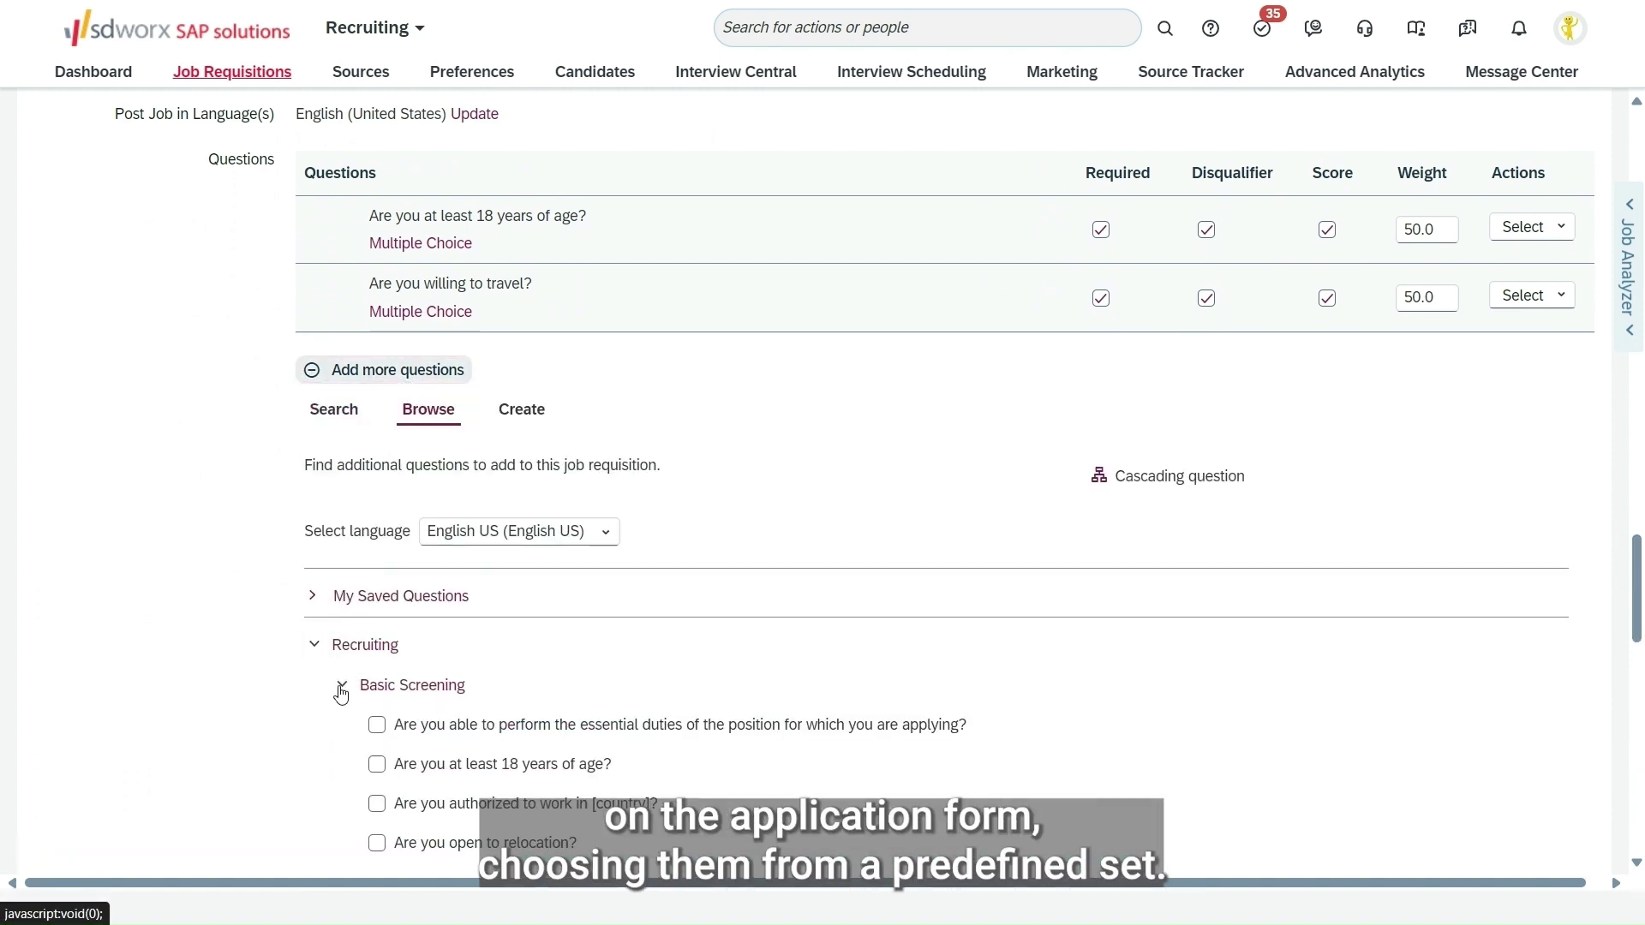
left_click(377, 844)
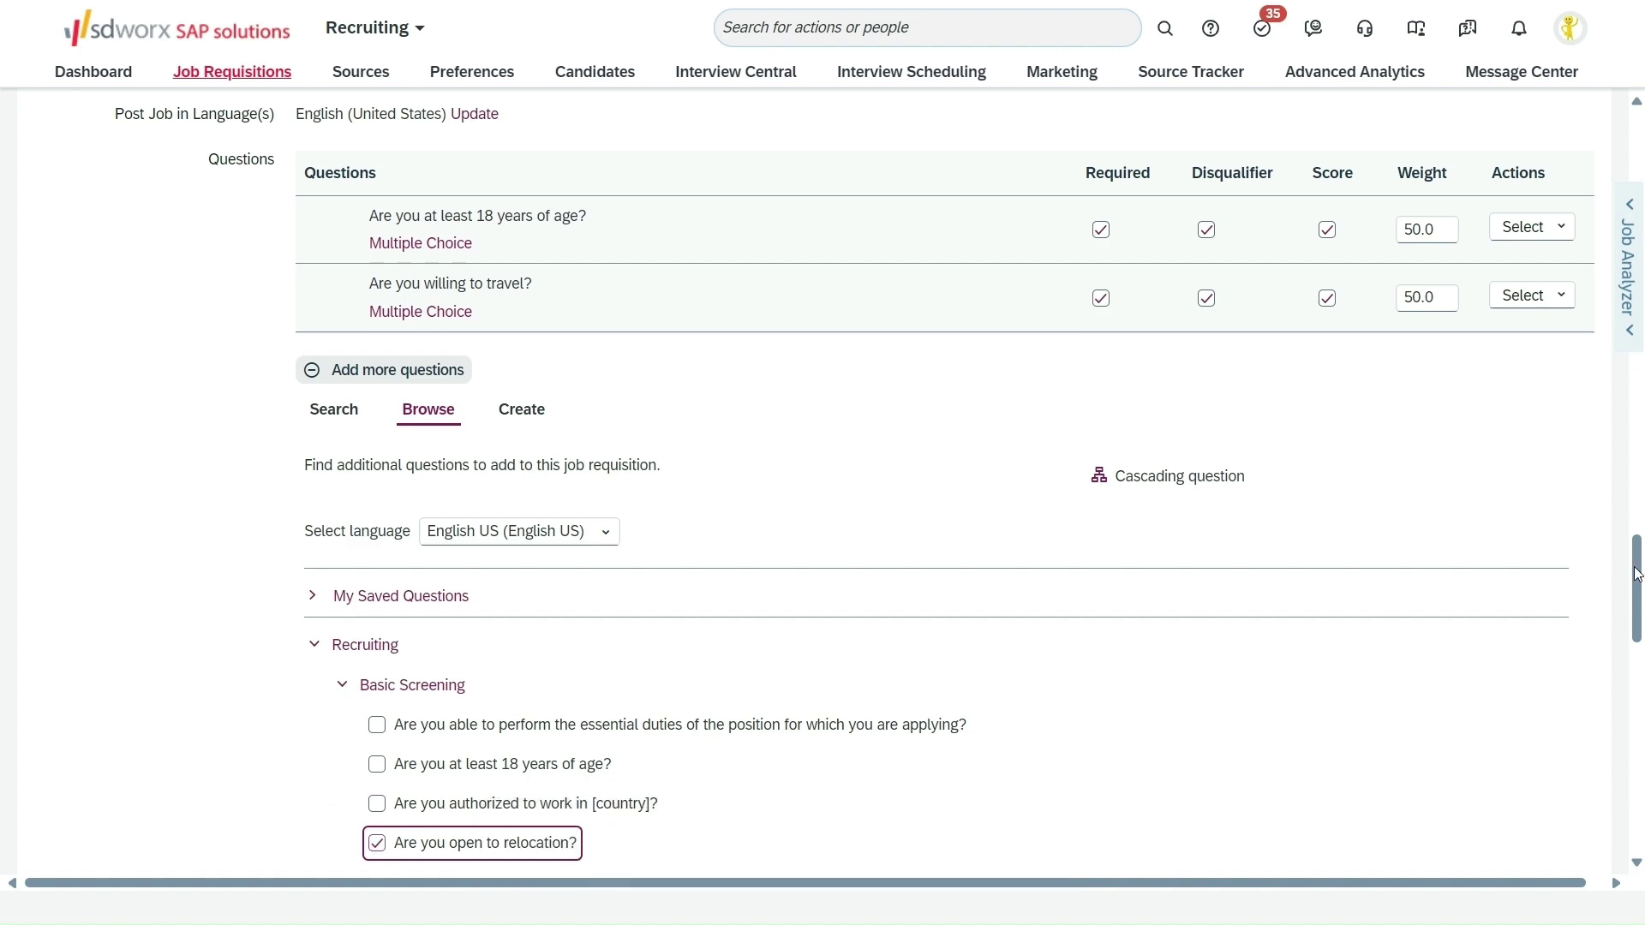
left_click_drag(1636, 575, 1636, 735)
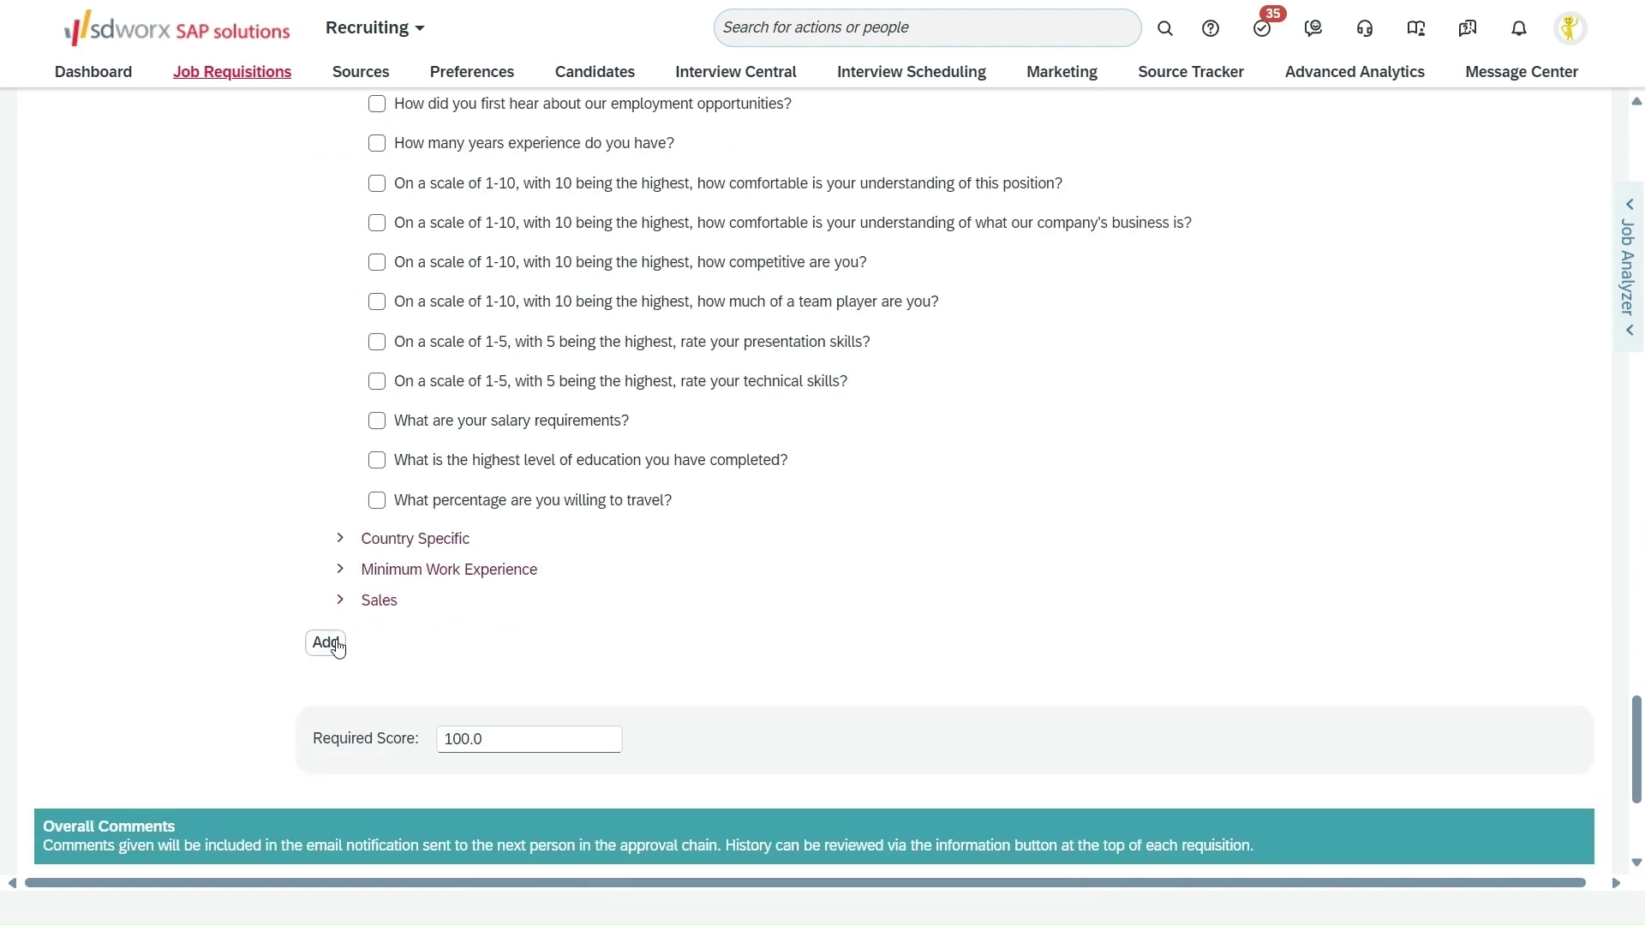
left_click(327, 642)
Mark the relocation question required, disqualifier and scored, with weight 10.
left_click(1100, 468)
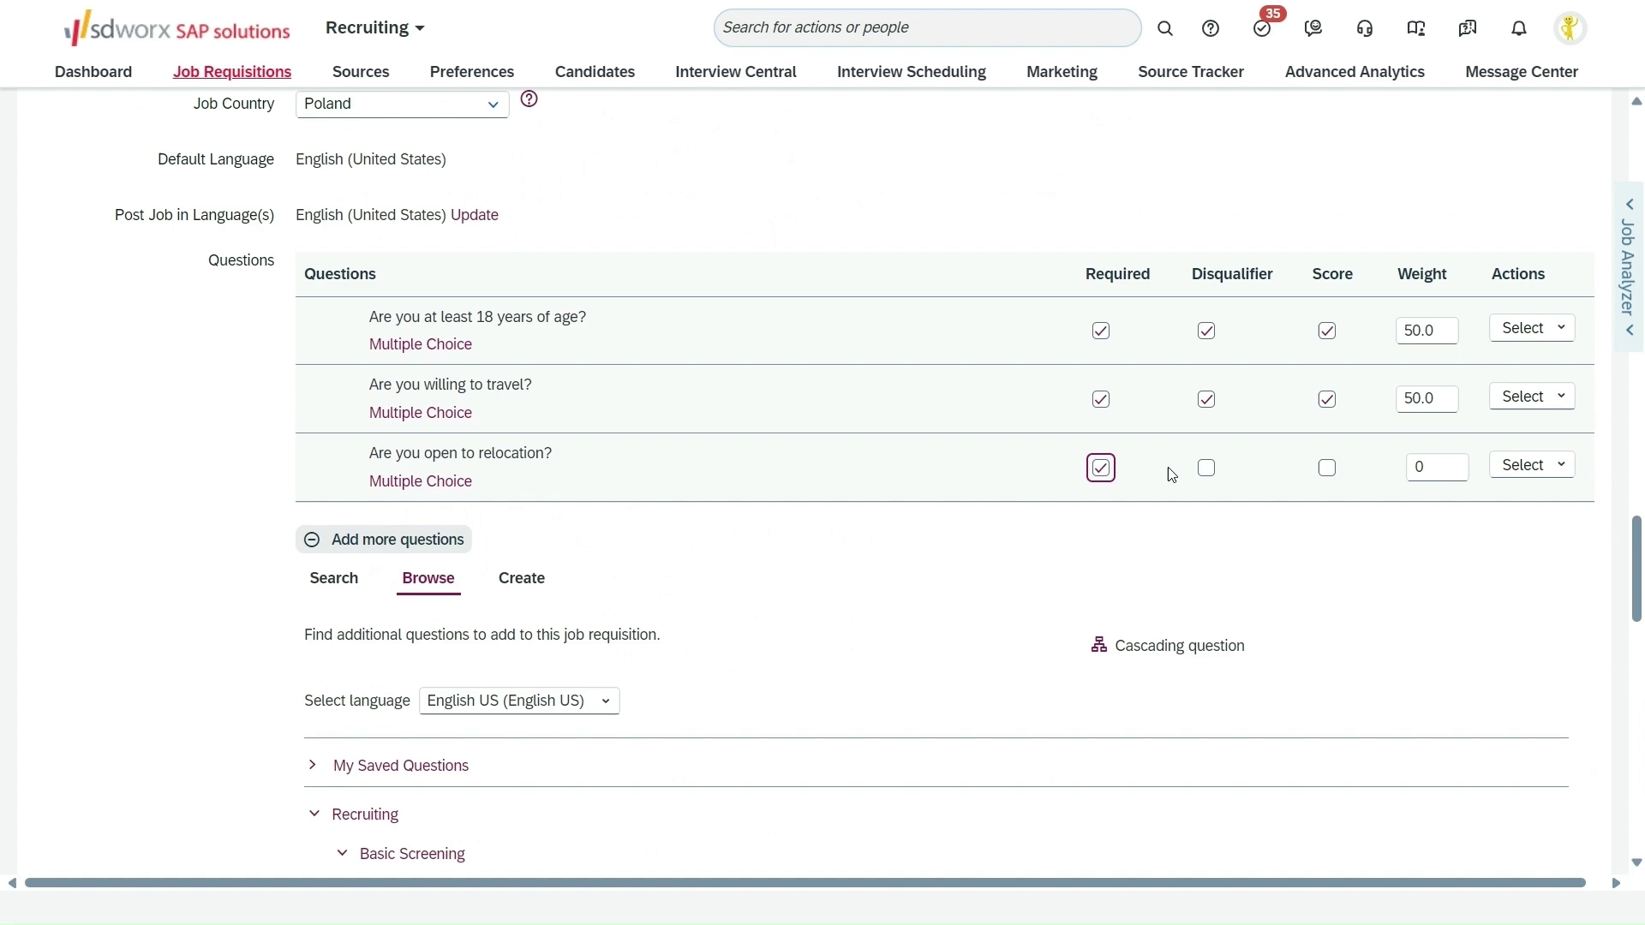
left_click(1205, 468)
left_click(1326, 468)
left_click(1416, 470)
key("BackSpace")
type("10")
left_click_drag(1635, 540, 1637, 794)
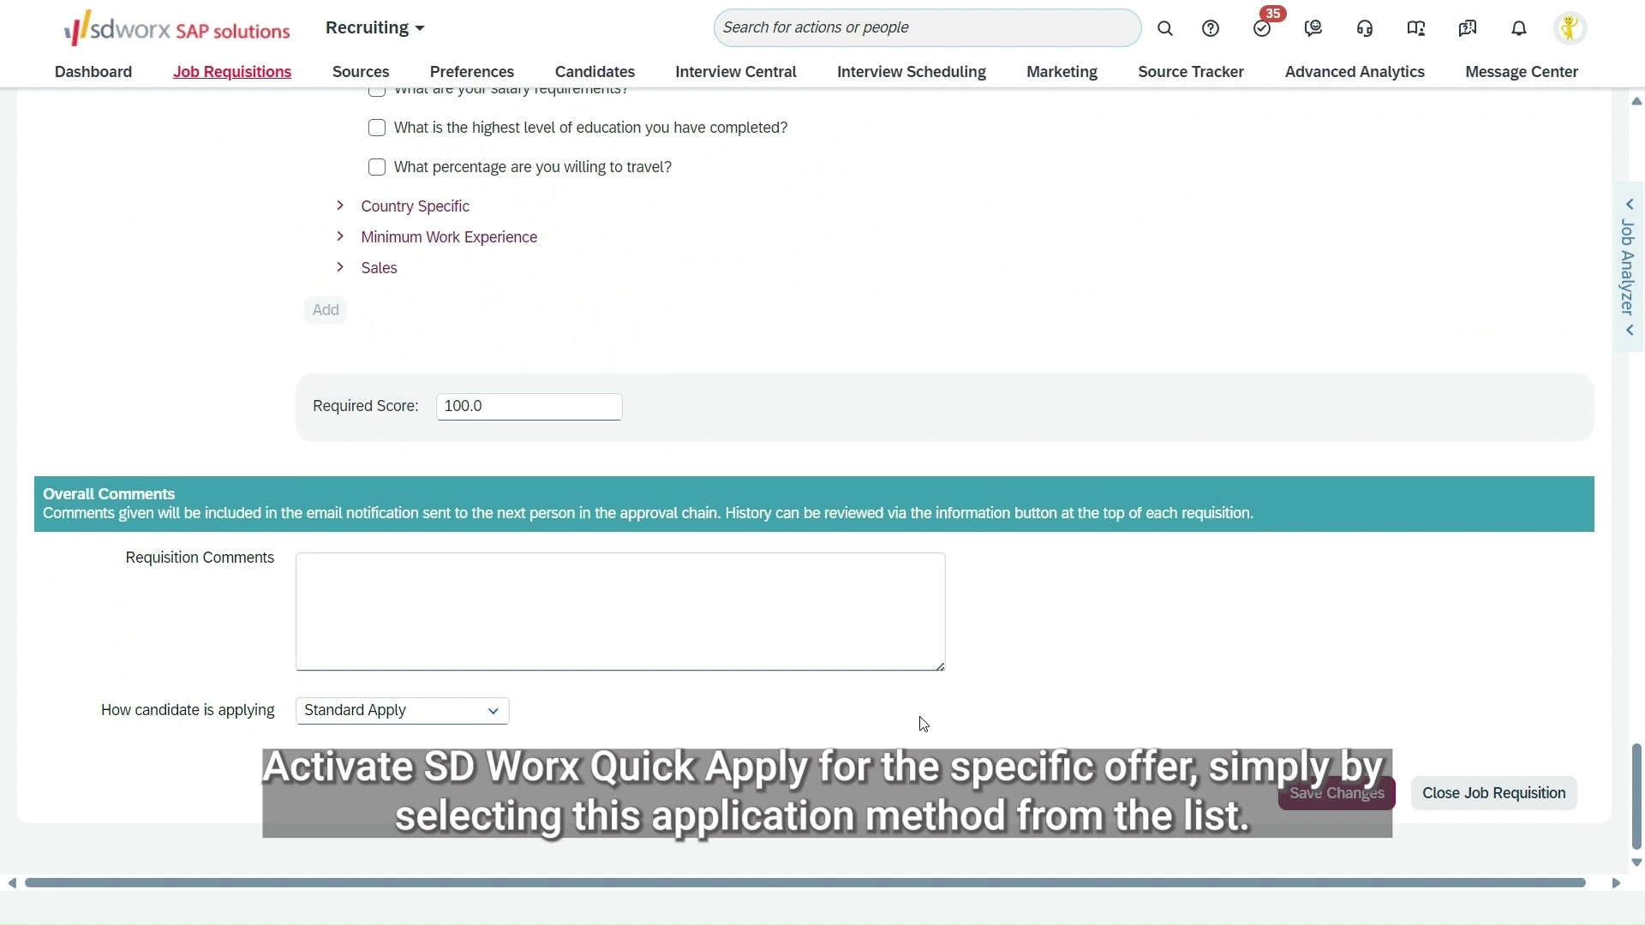
Choose SD Worx QuickApply under 'How candidate is applying' and save the requisition changes.
left_click(496, 712)
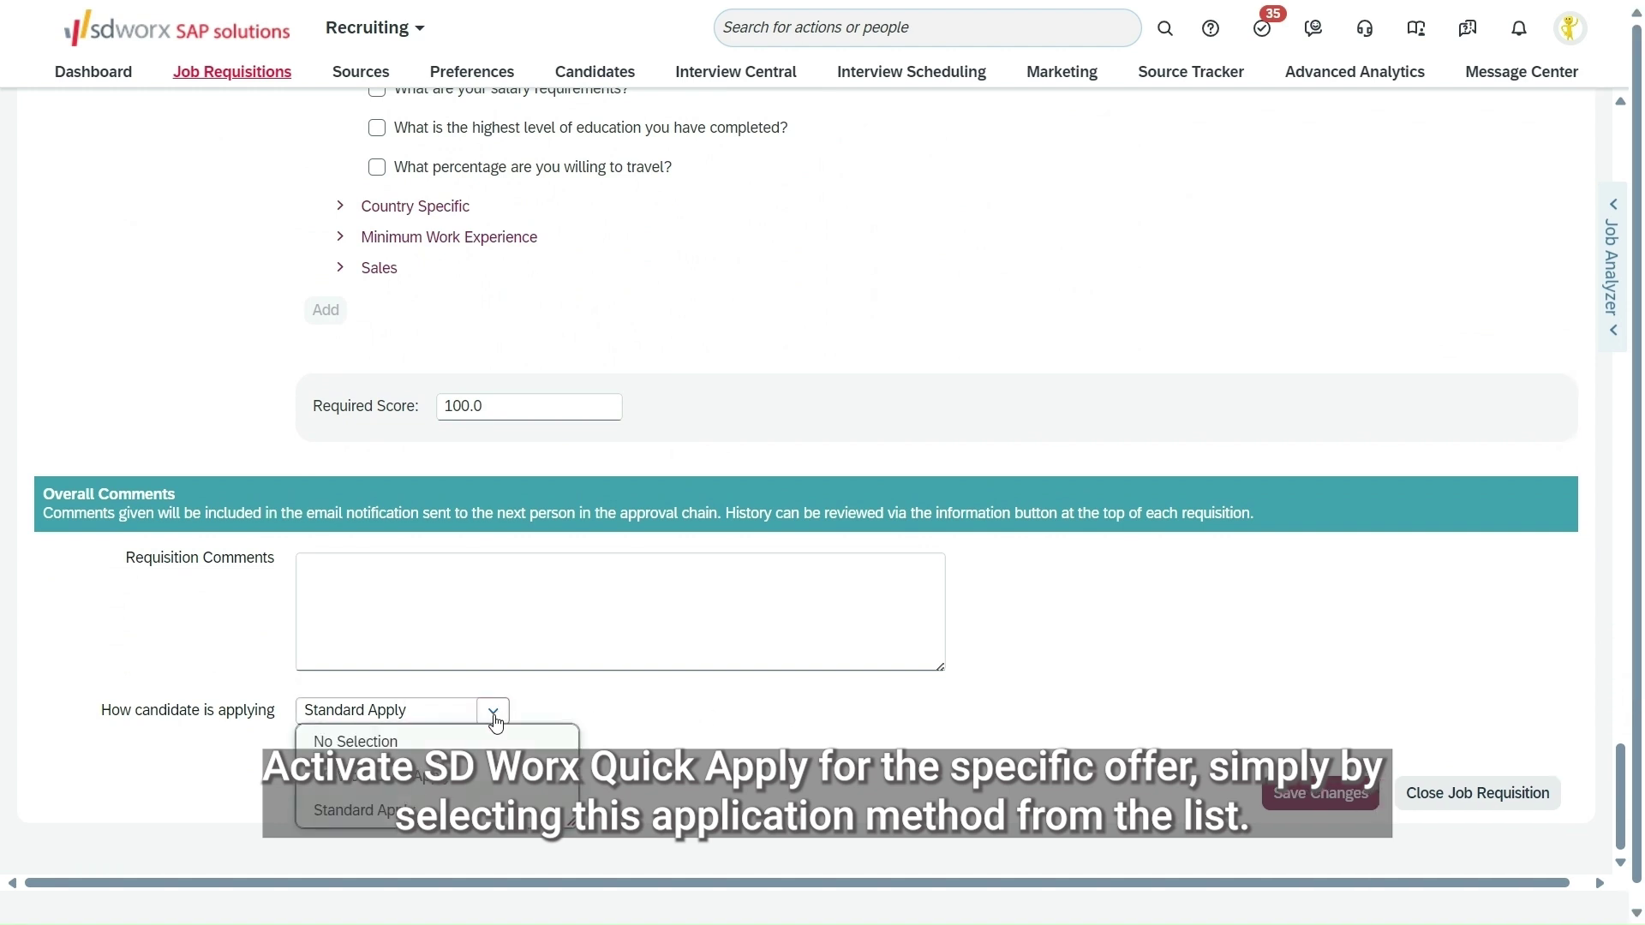
left_click(467, 787)
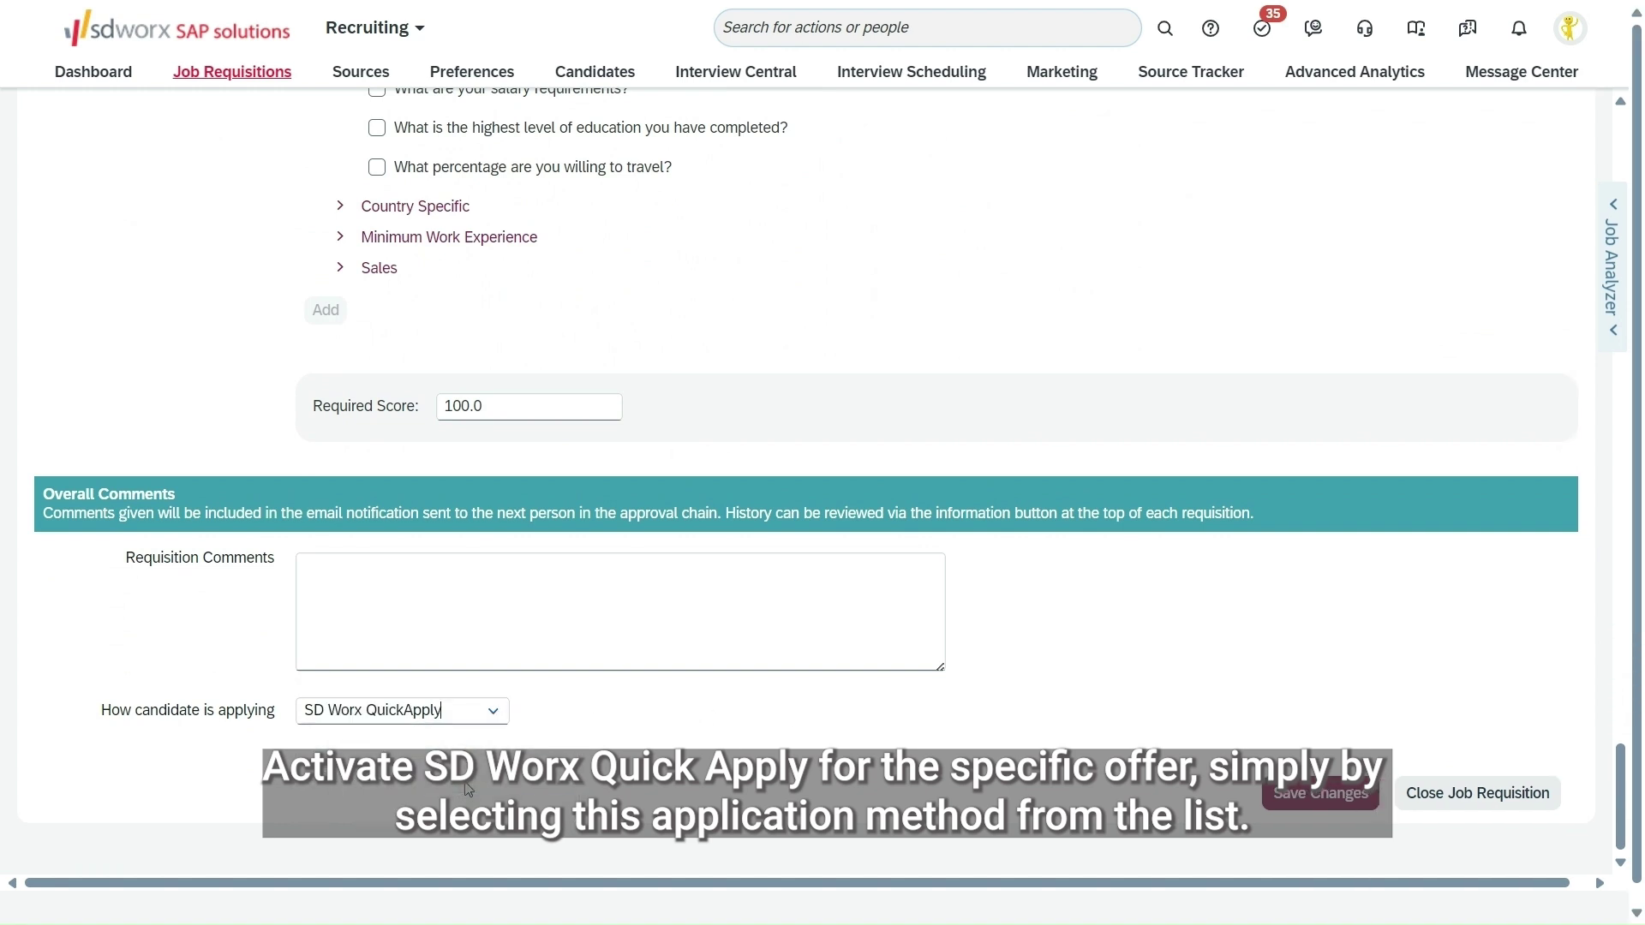
left_click(1307, 789)
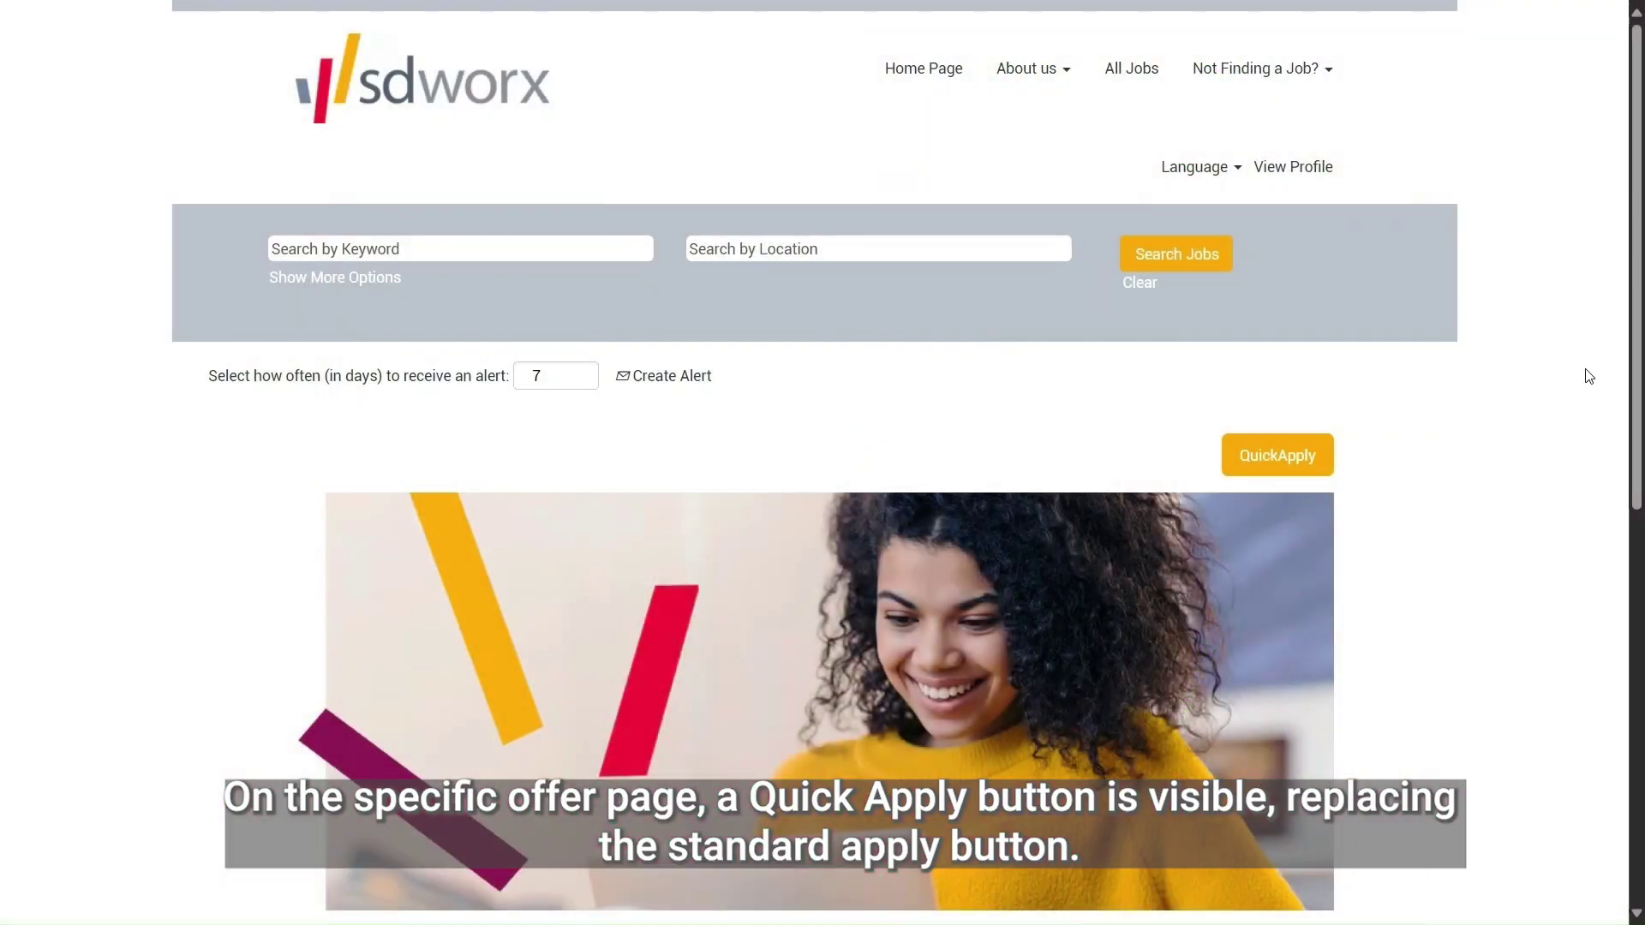
left_click_drag(1638, 361, 1609, 560)
scroll(1608, 561, "down", 5)
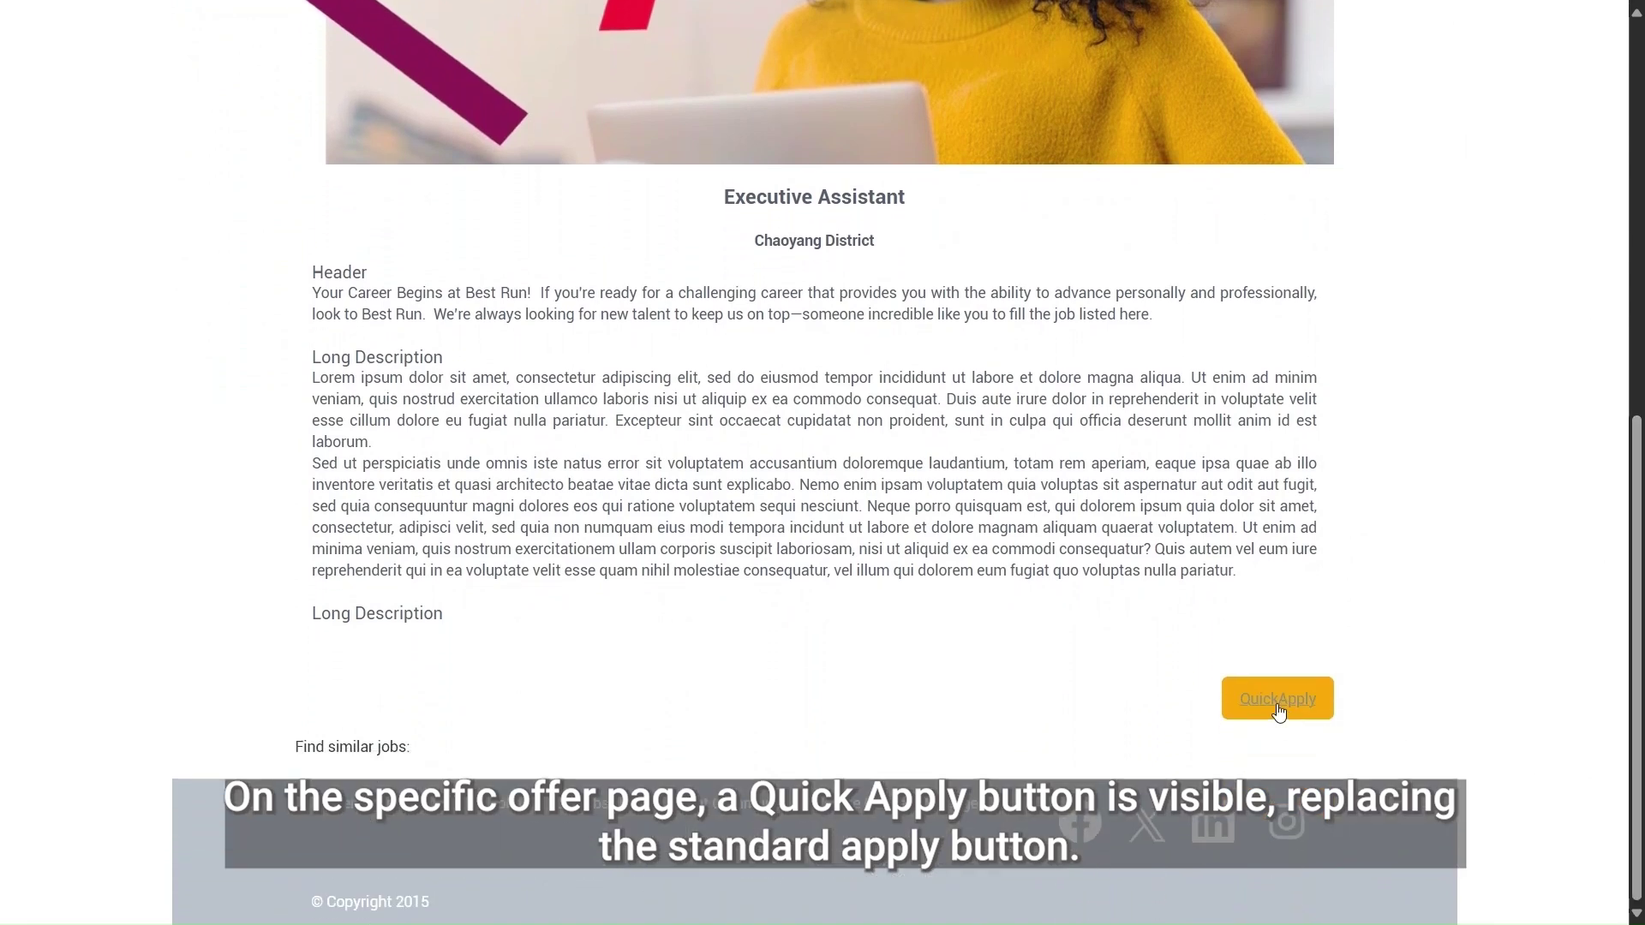
Start a QuickApply application from the Executive Assistant job offer page.
left_click(1277, 703)
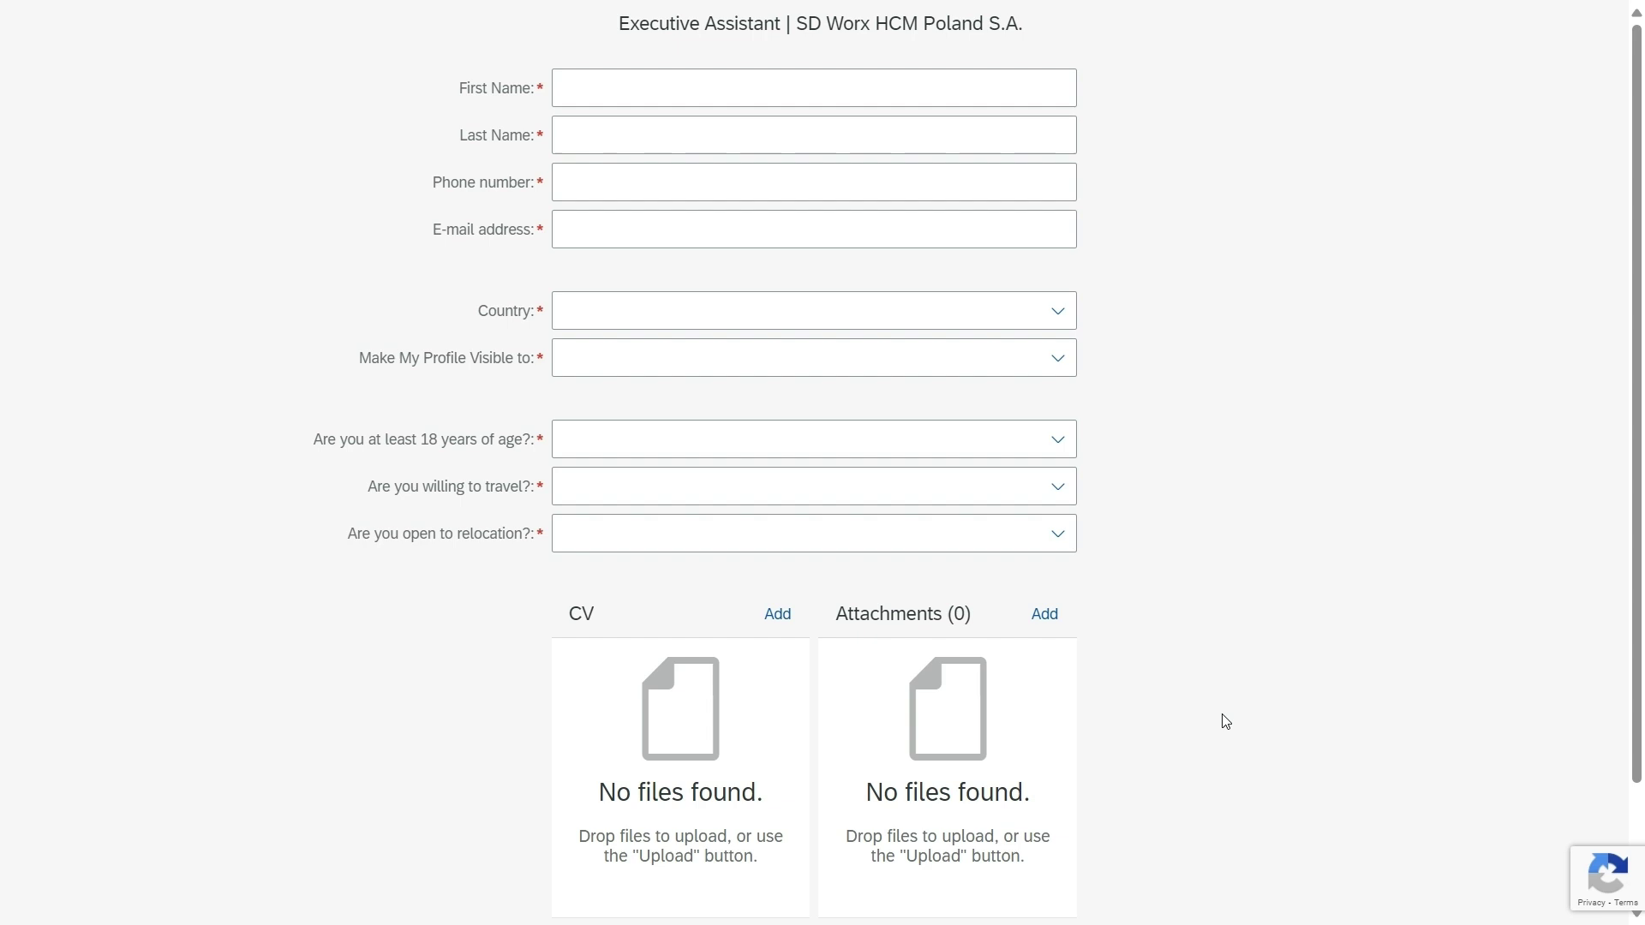
Enter the candidate's first name, last name and phone number, and begin the e-mail address.
left_click(647, 89)
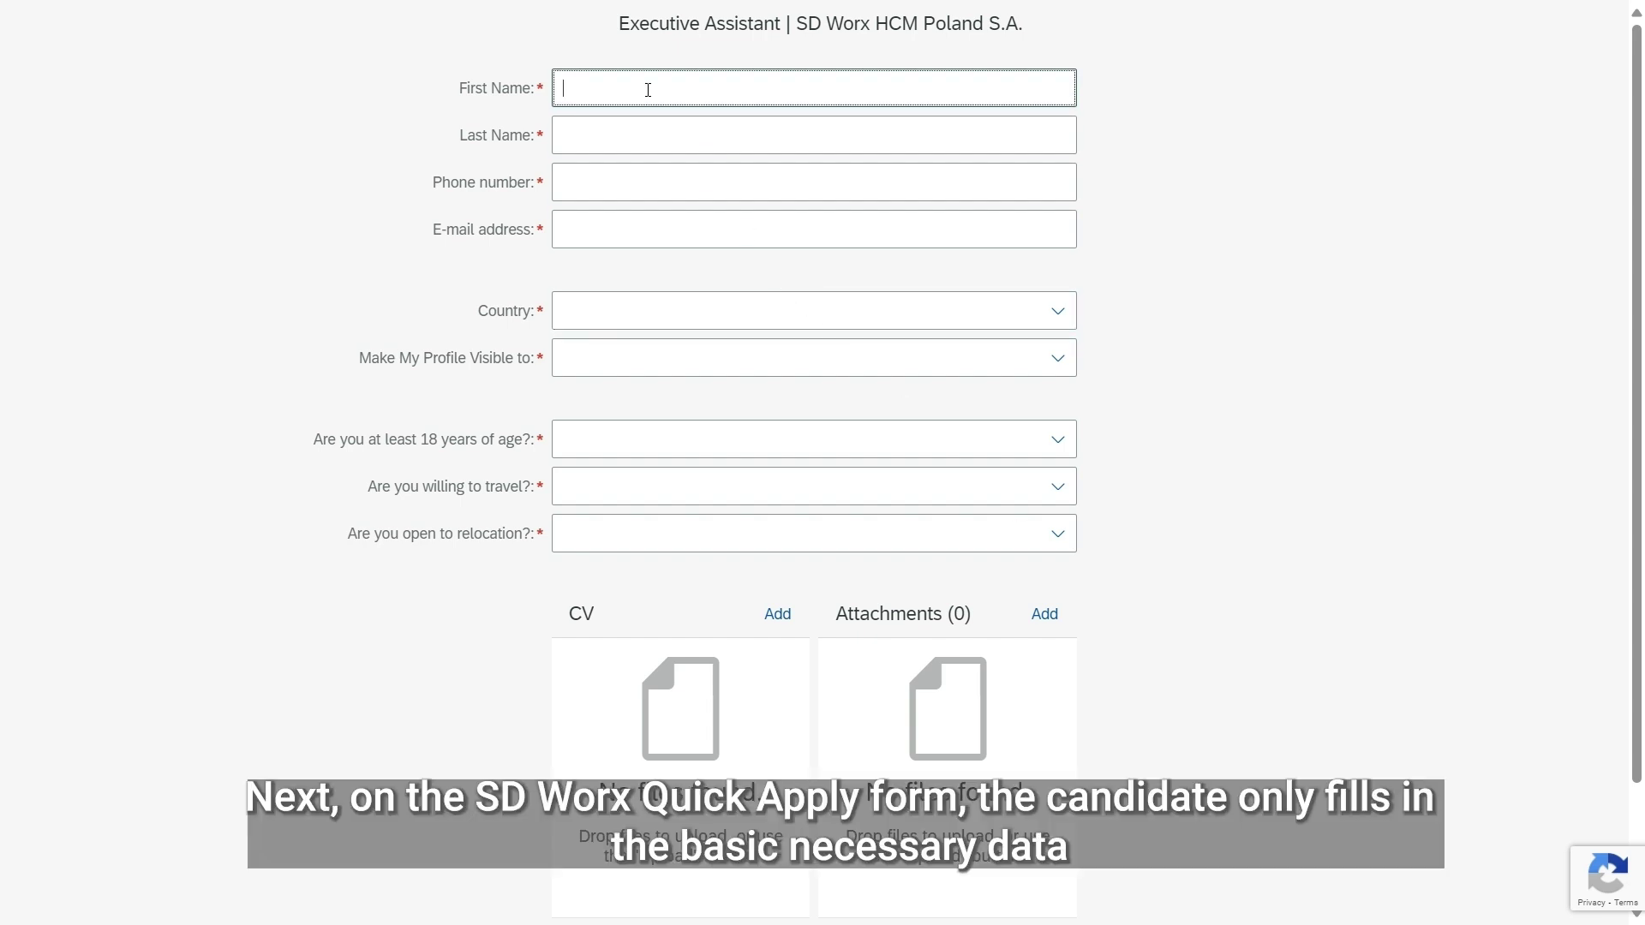
left_click(648, 131)
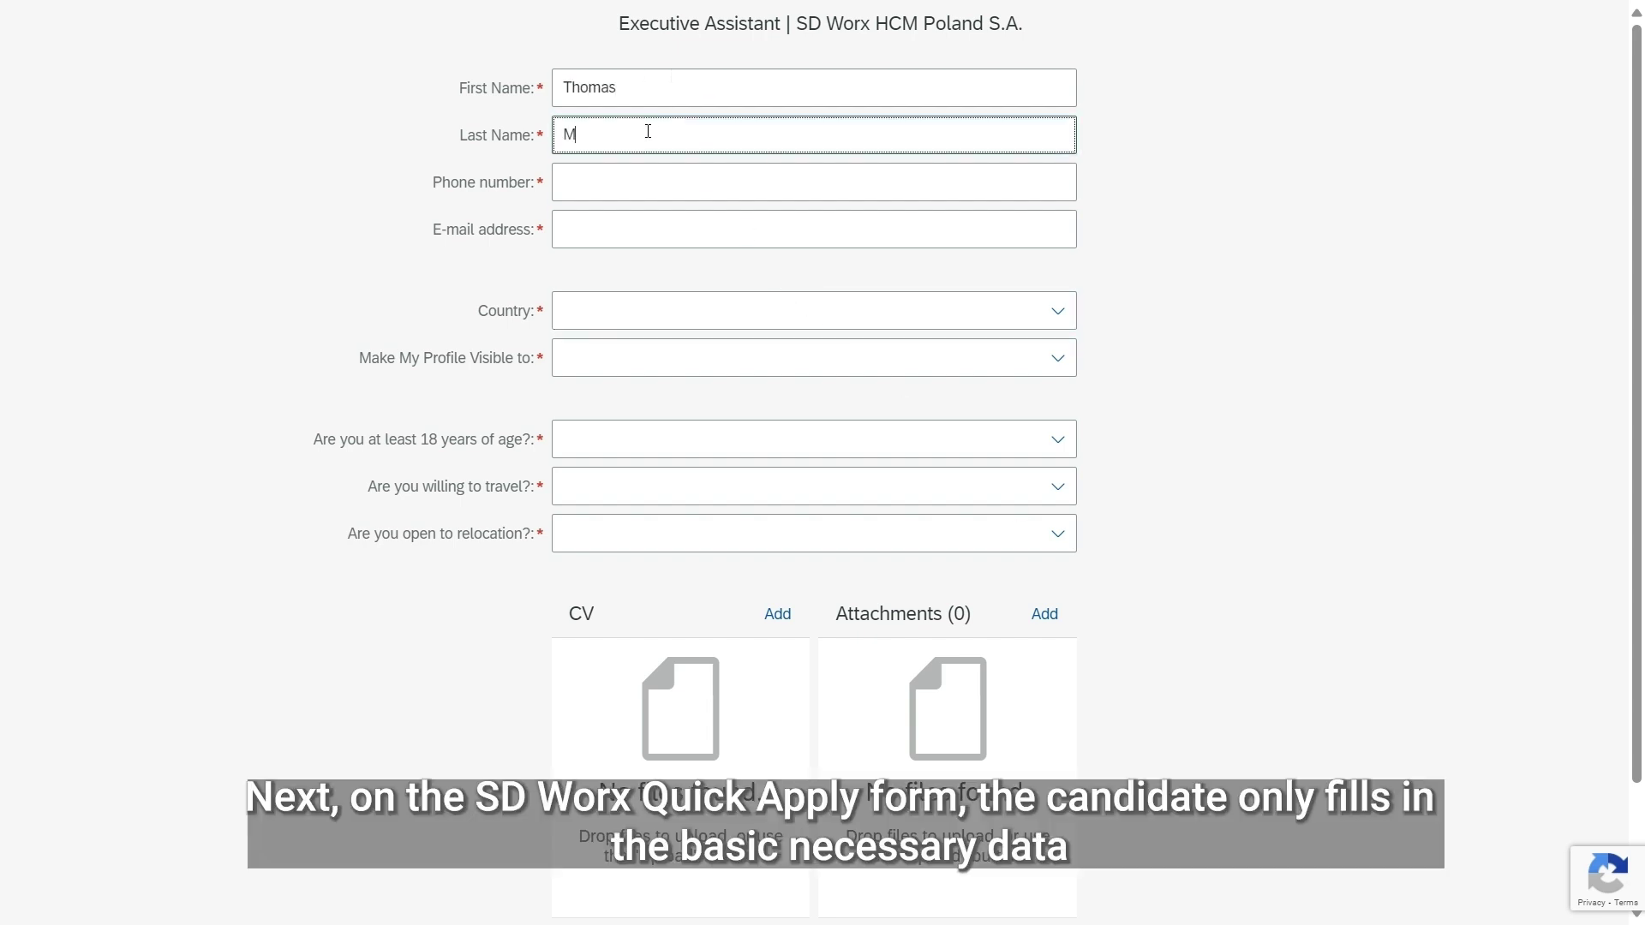
left_click(649, 176)
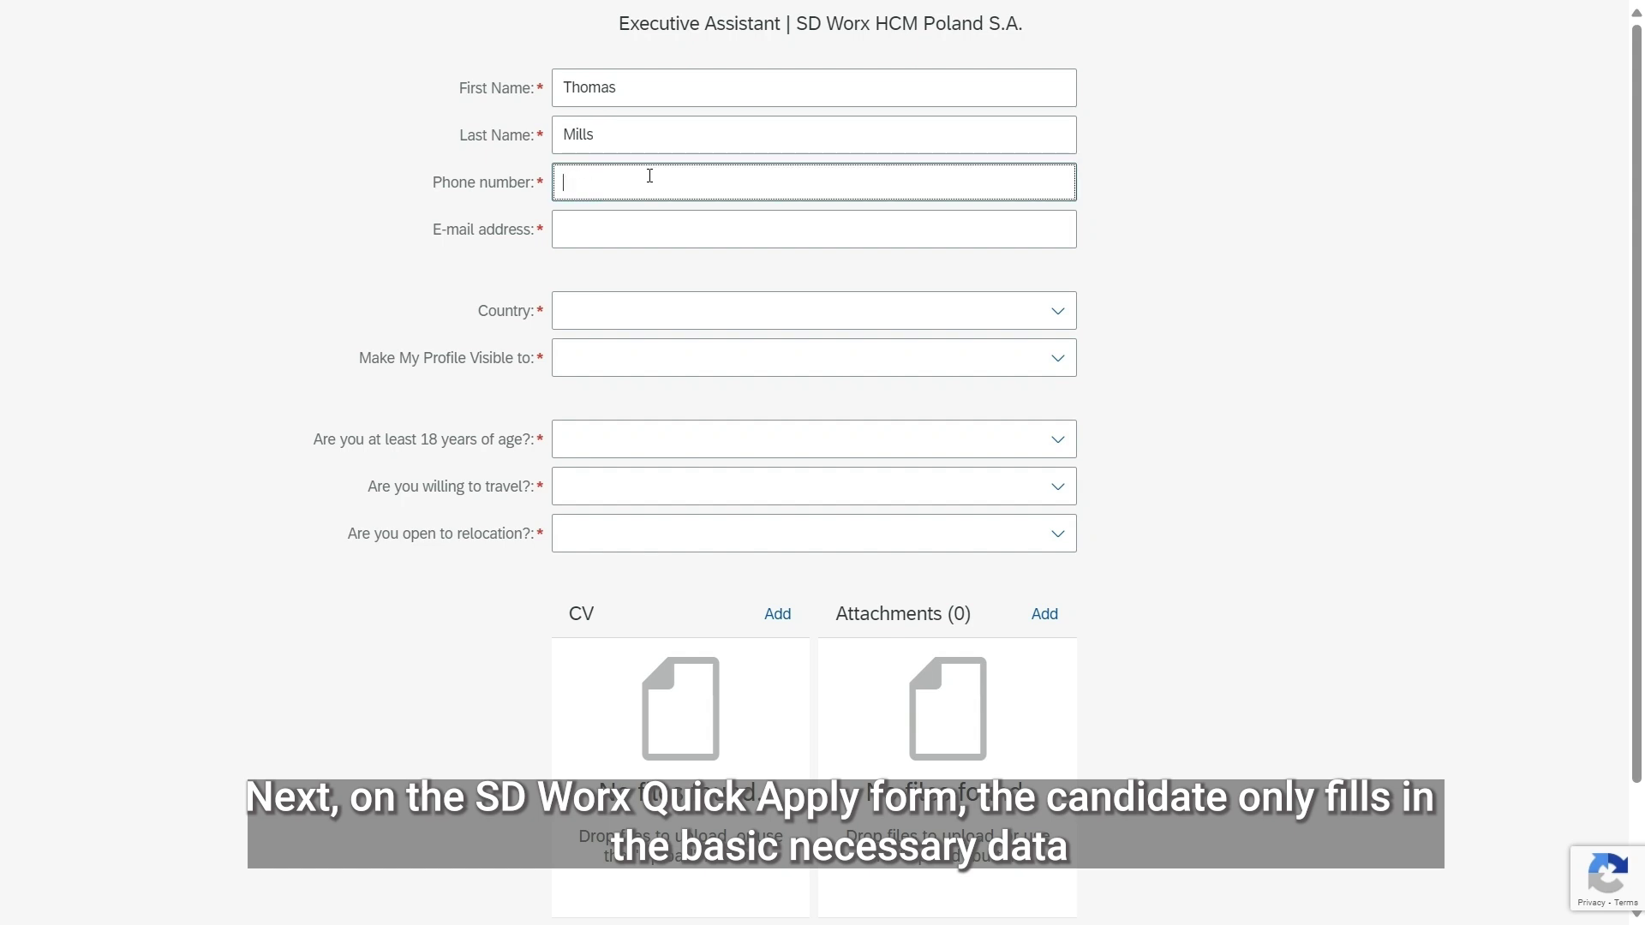
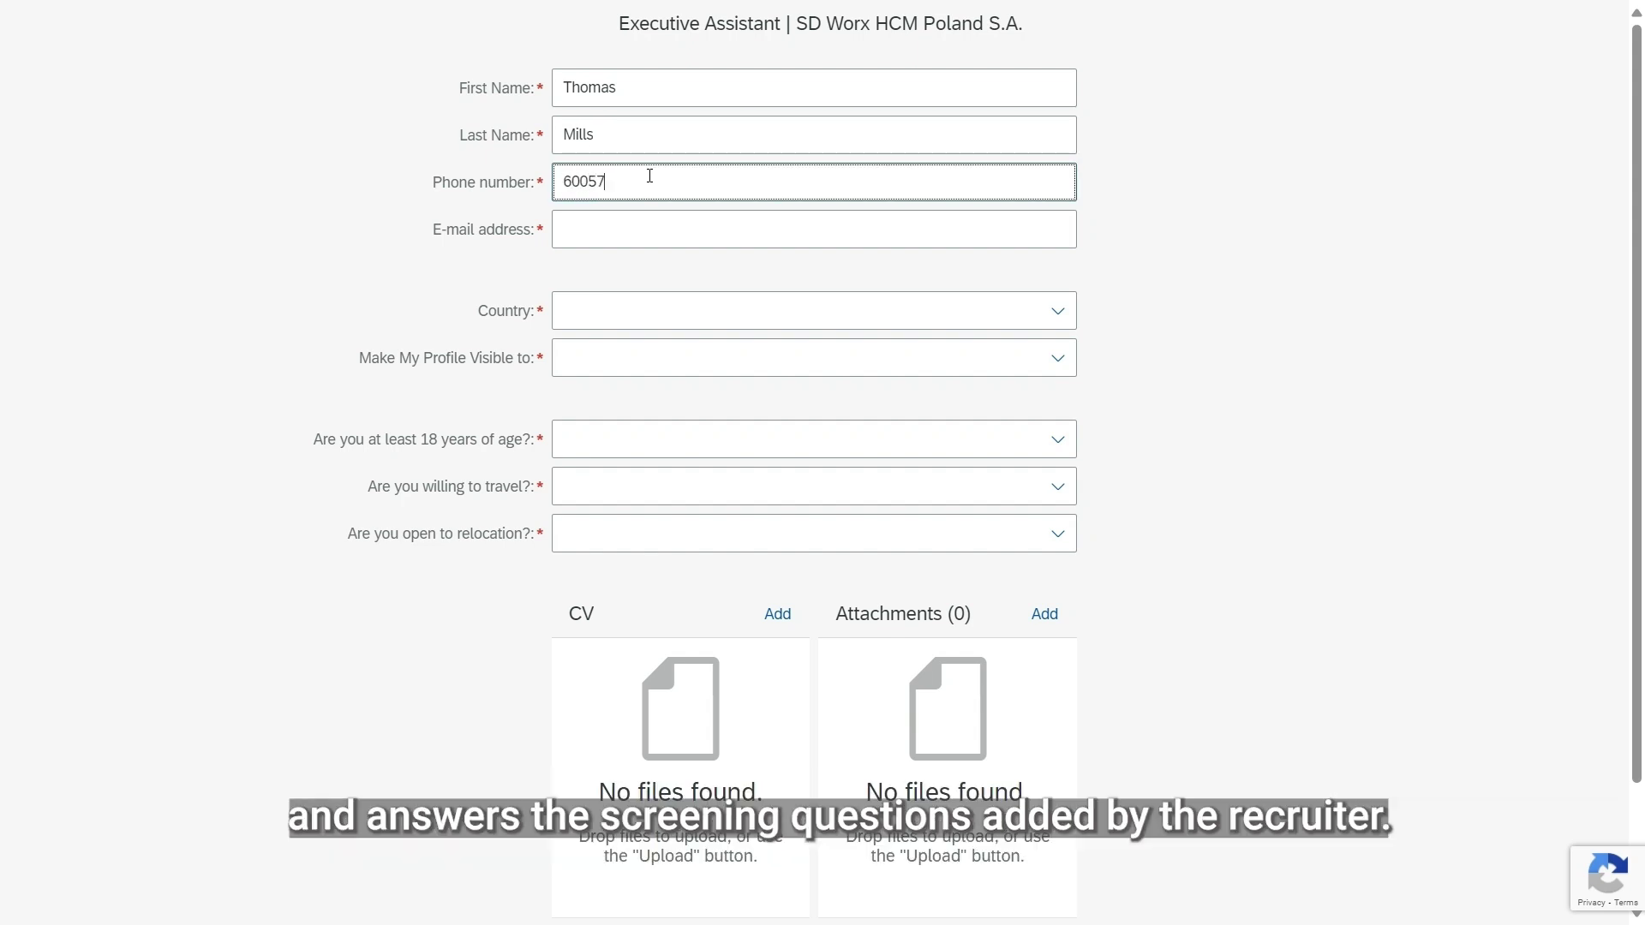
left_click(640, 225)
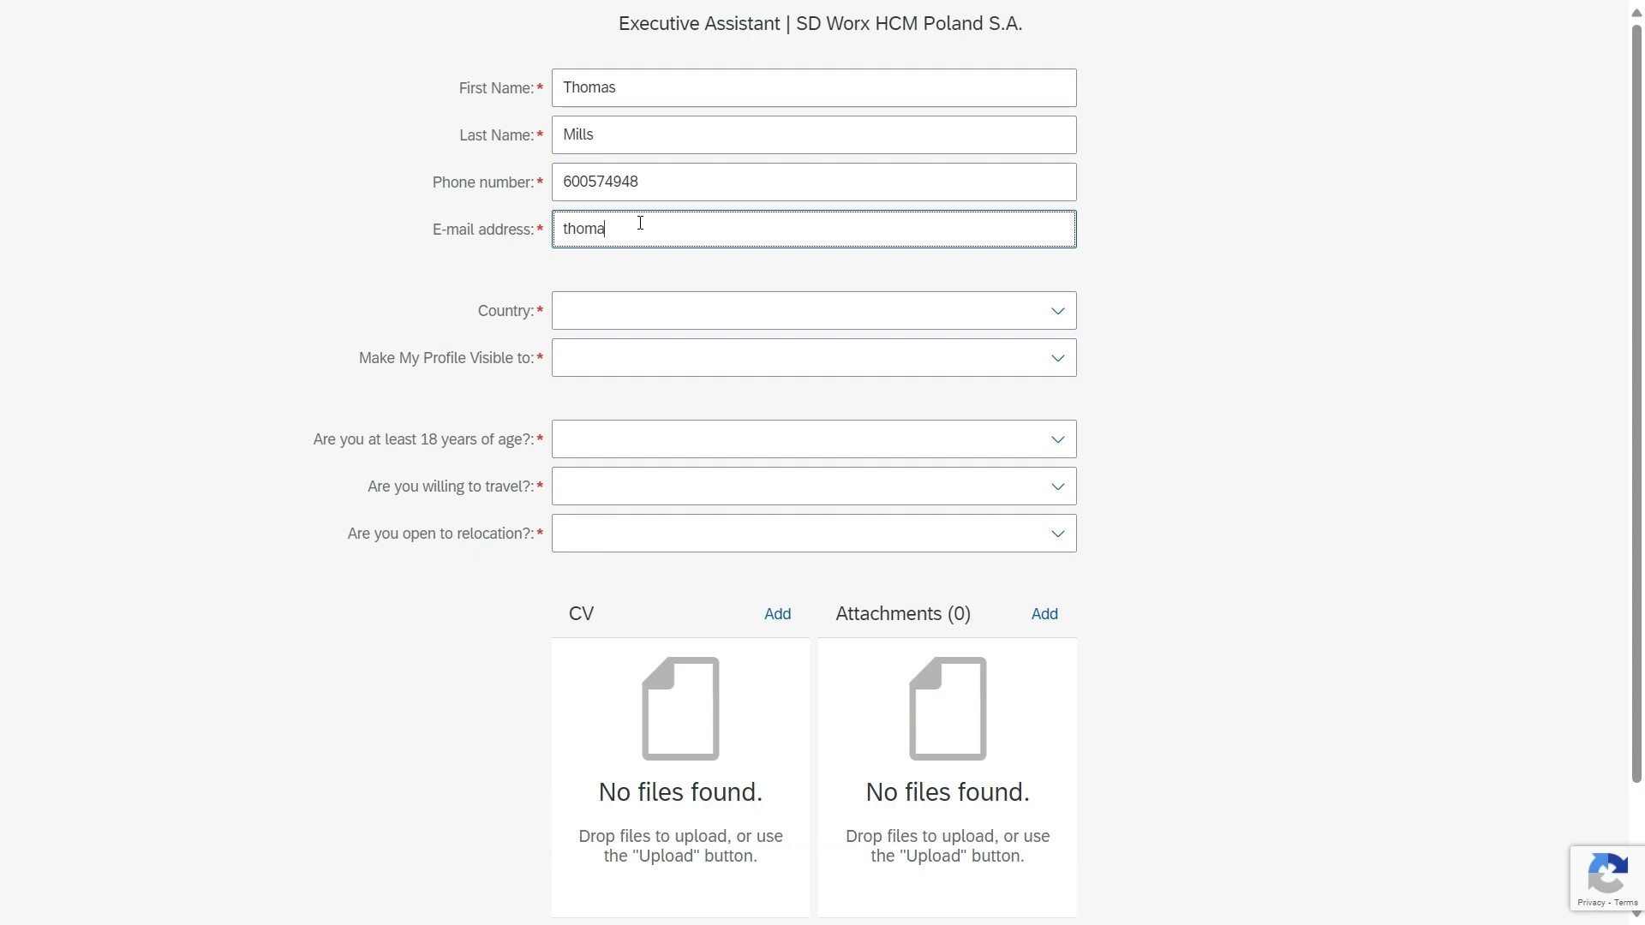
Set country to United Kingdom and visibility to any company recruiter worldwide.
left_click(633, 308)
type("Un")
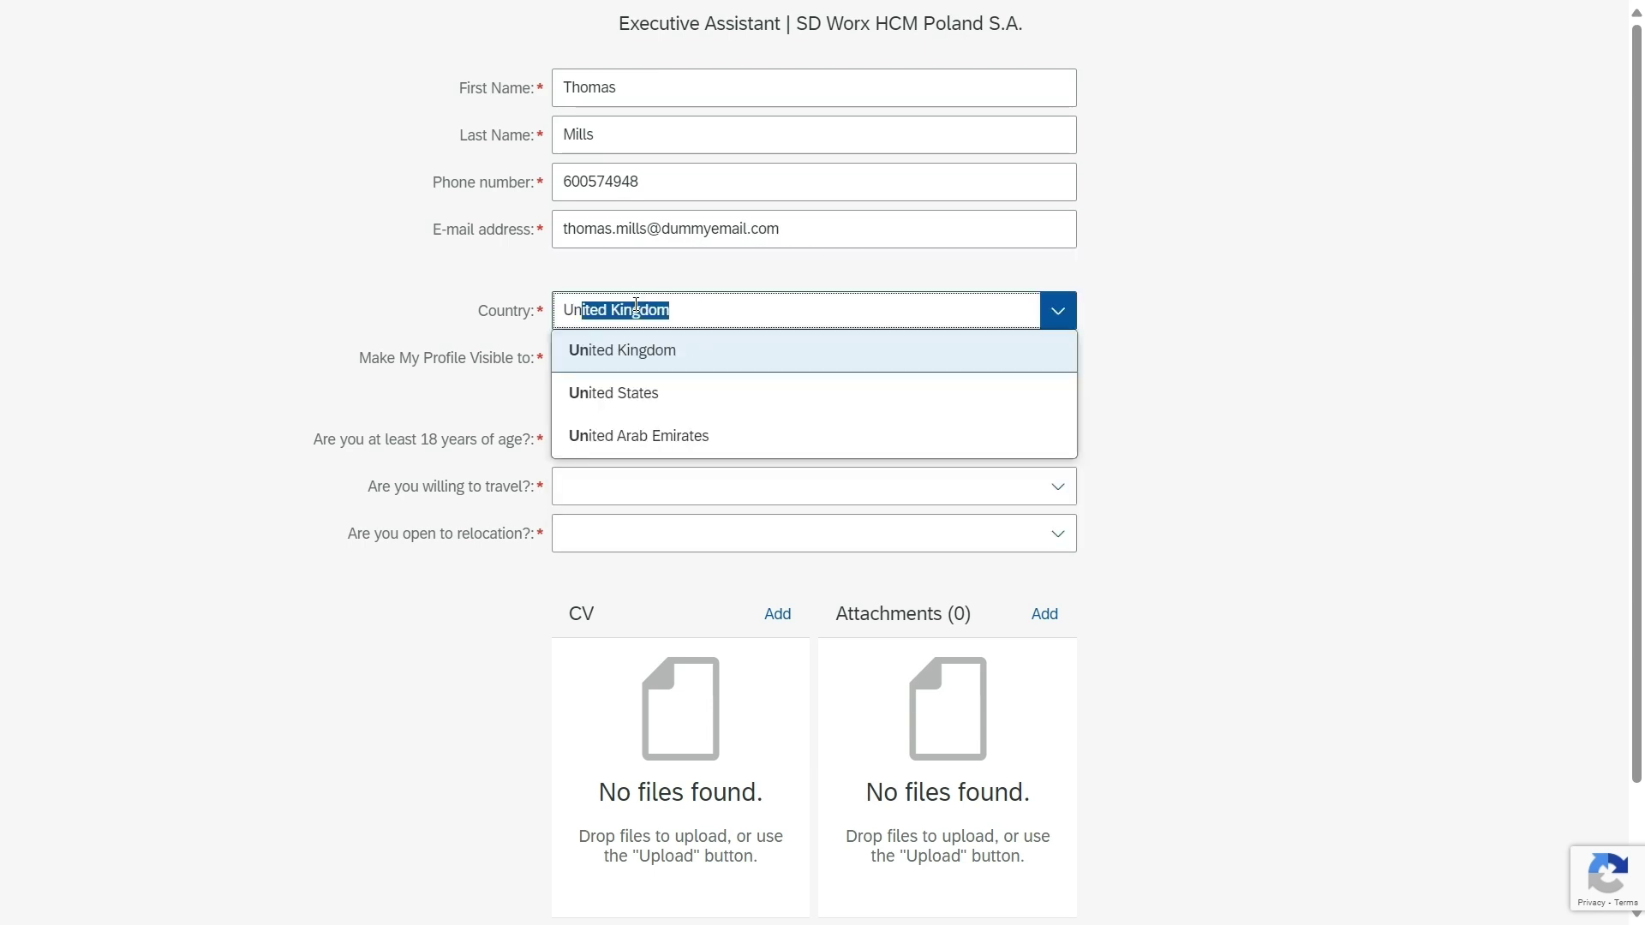
type("i")
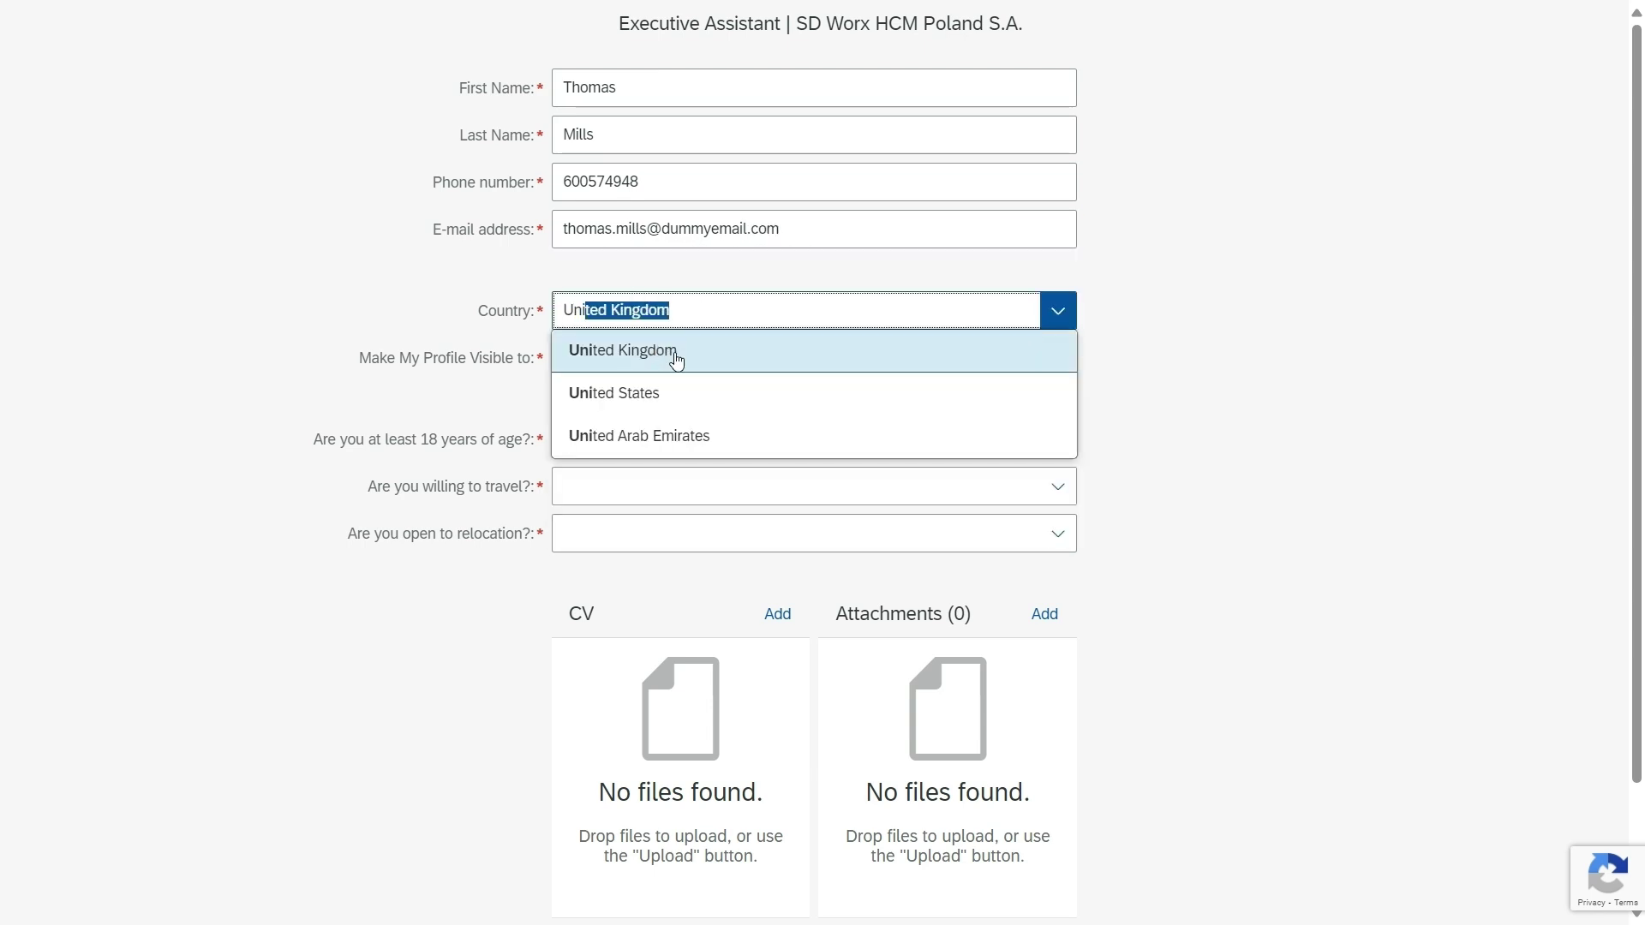
left_click(677, 360)
left_click(1060, 362)
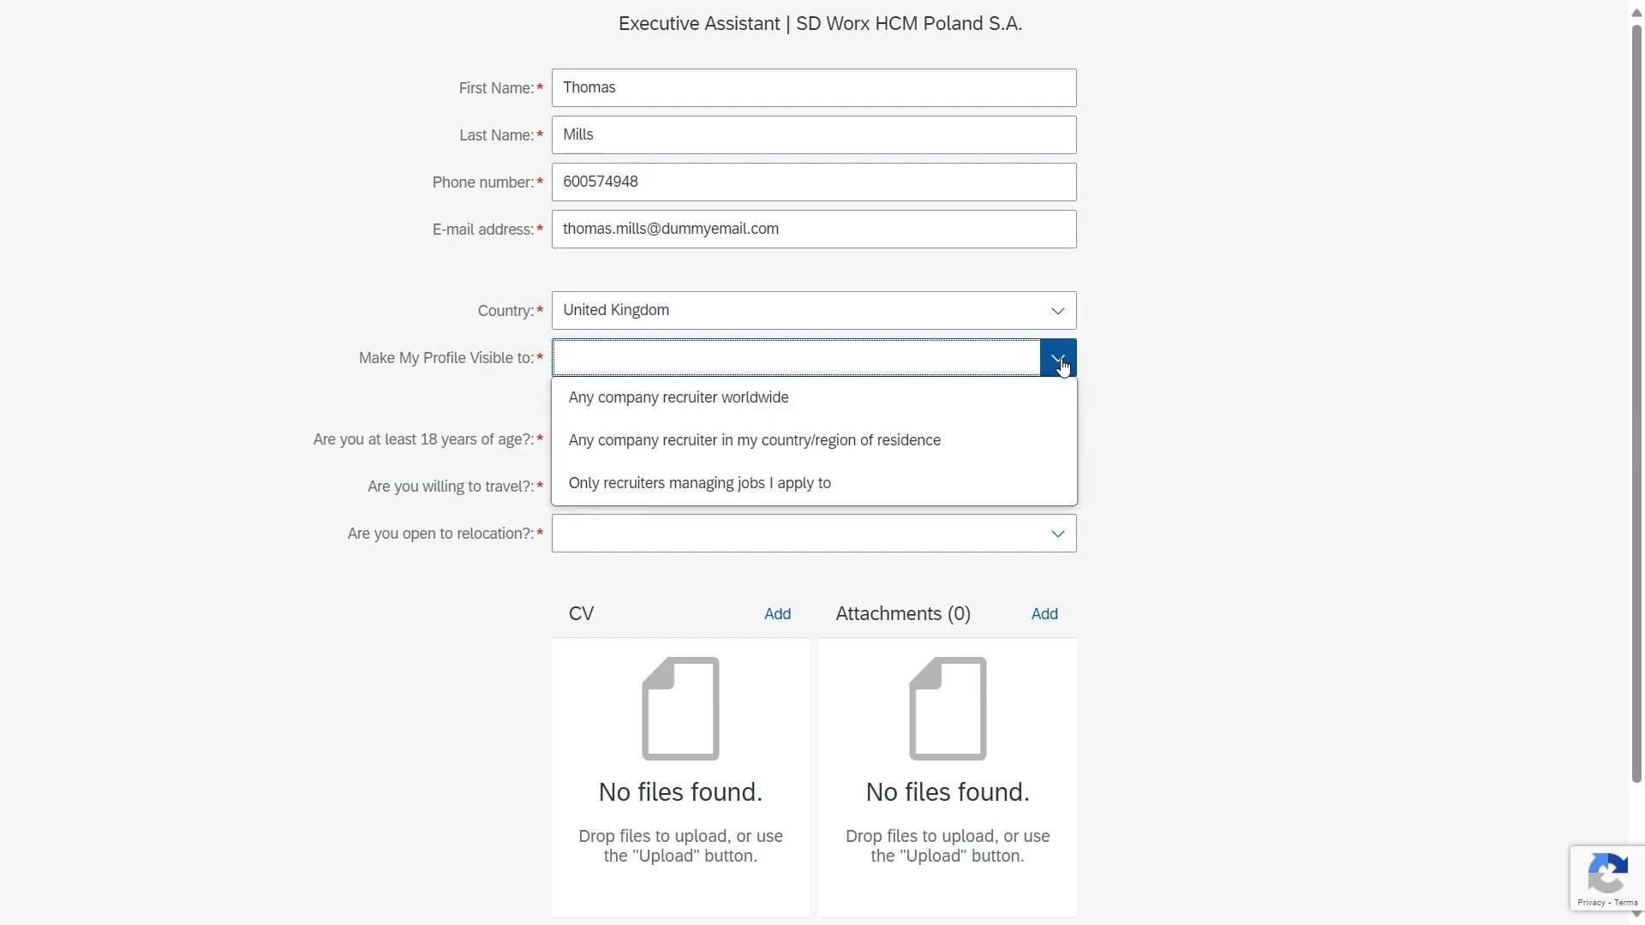
left_click(996, 405)
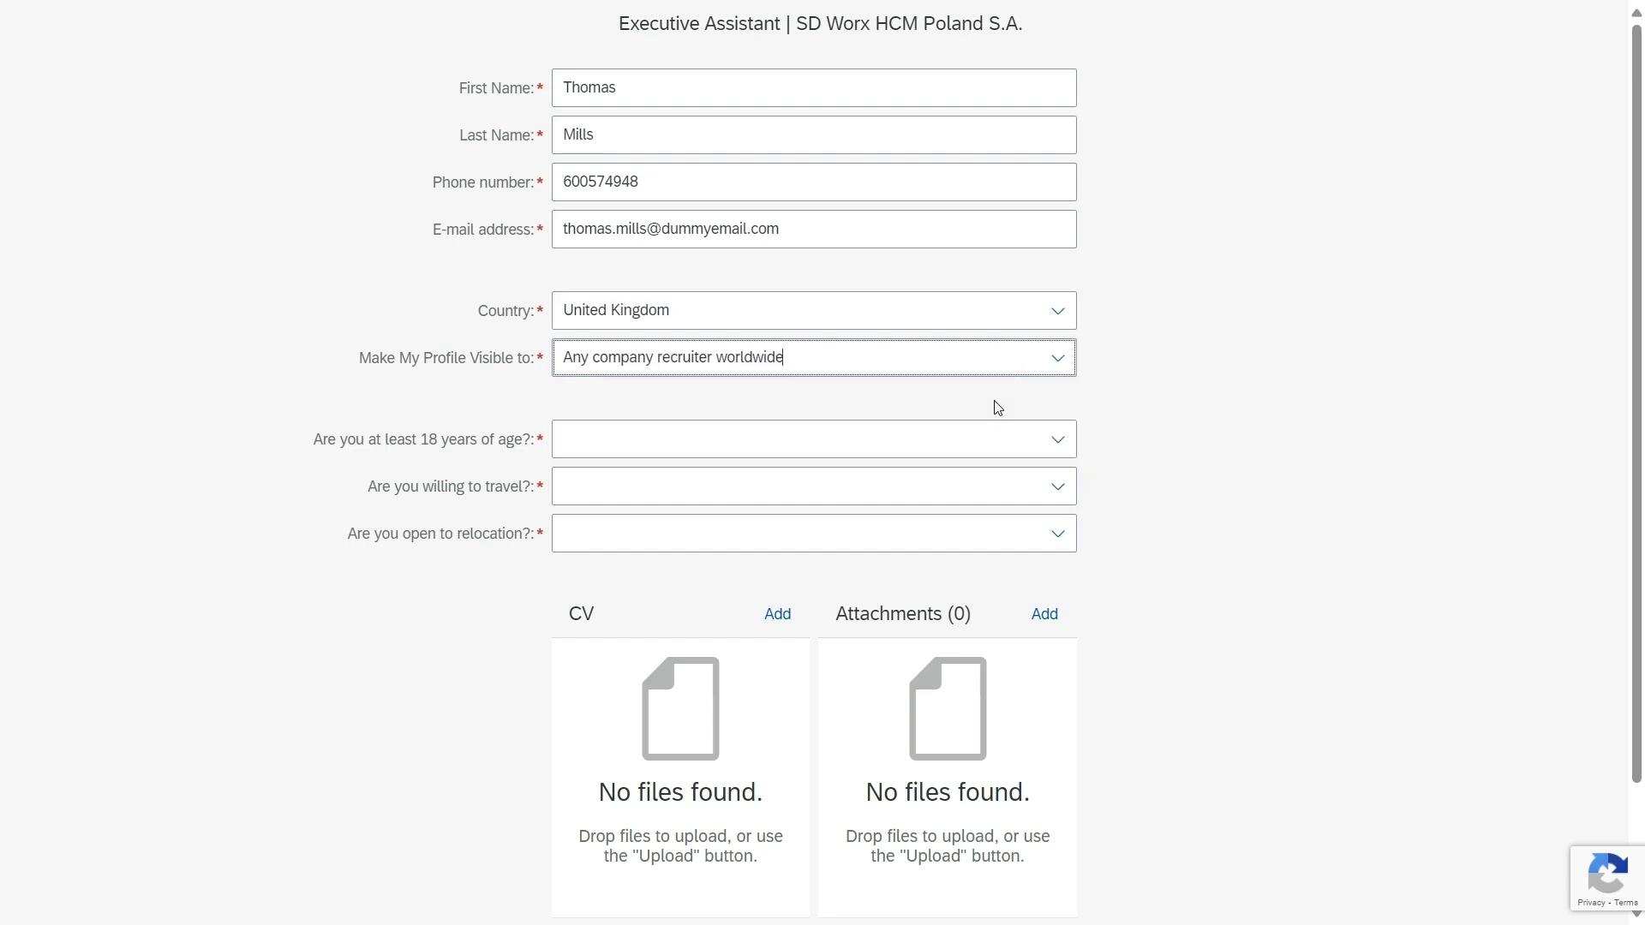
Answer the age, travel and relocation questions with Yes, Yes and Depends on opportunity.
left_click(1052, 442)
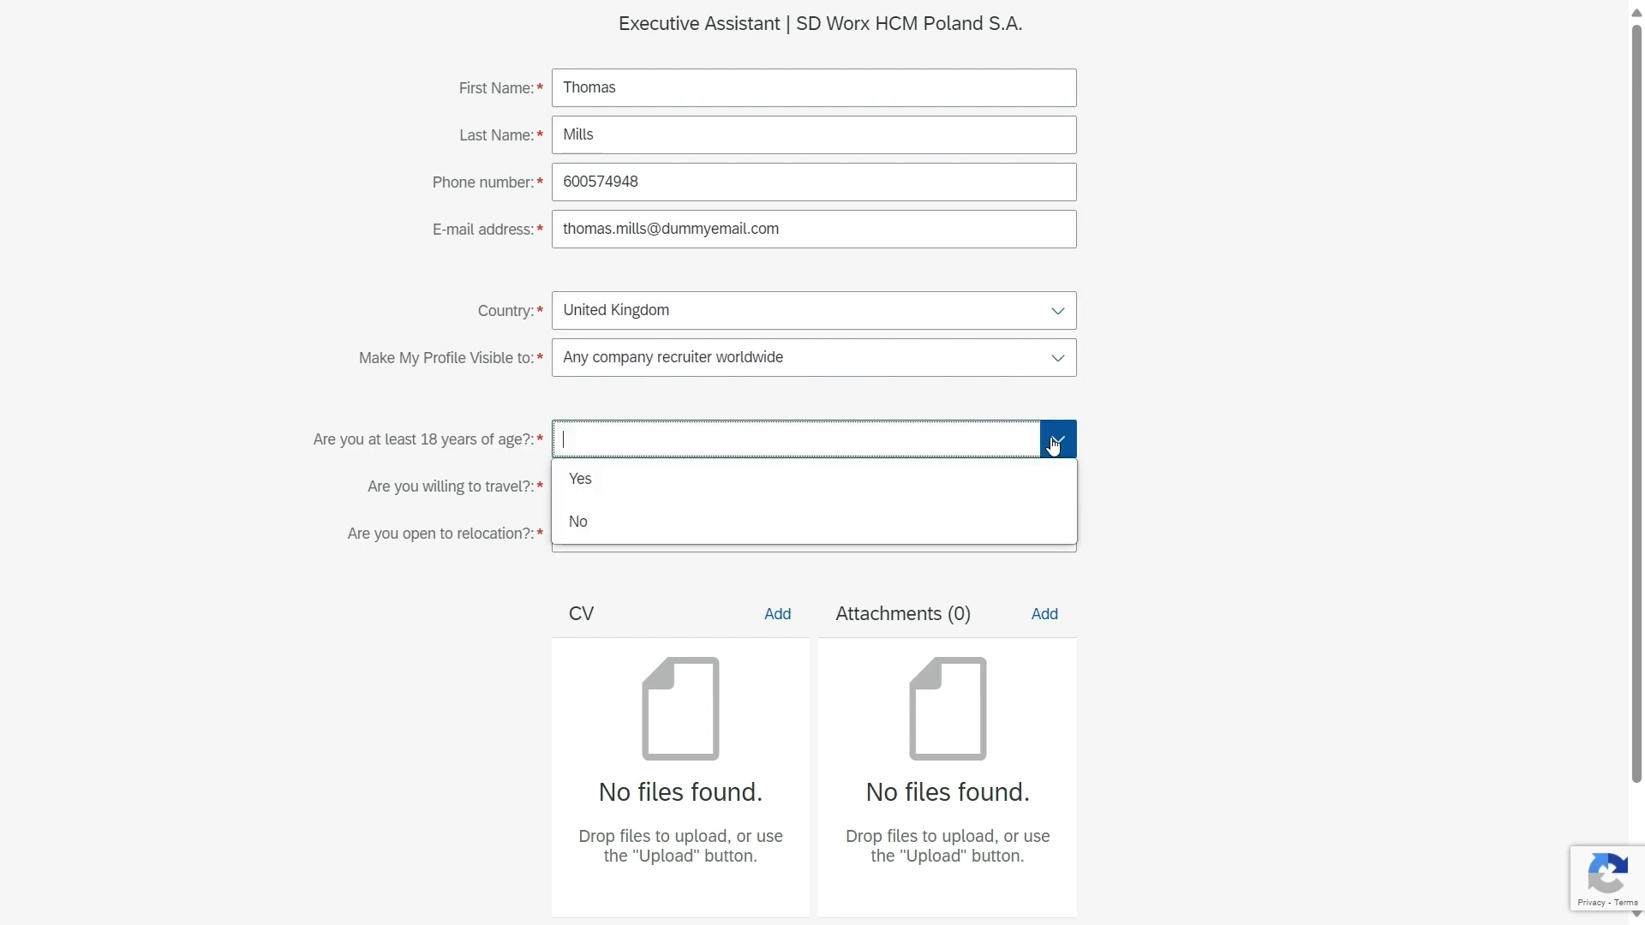
left_click(998, 478)
left_click(1058, 498)
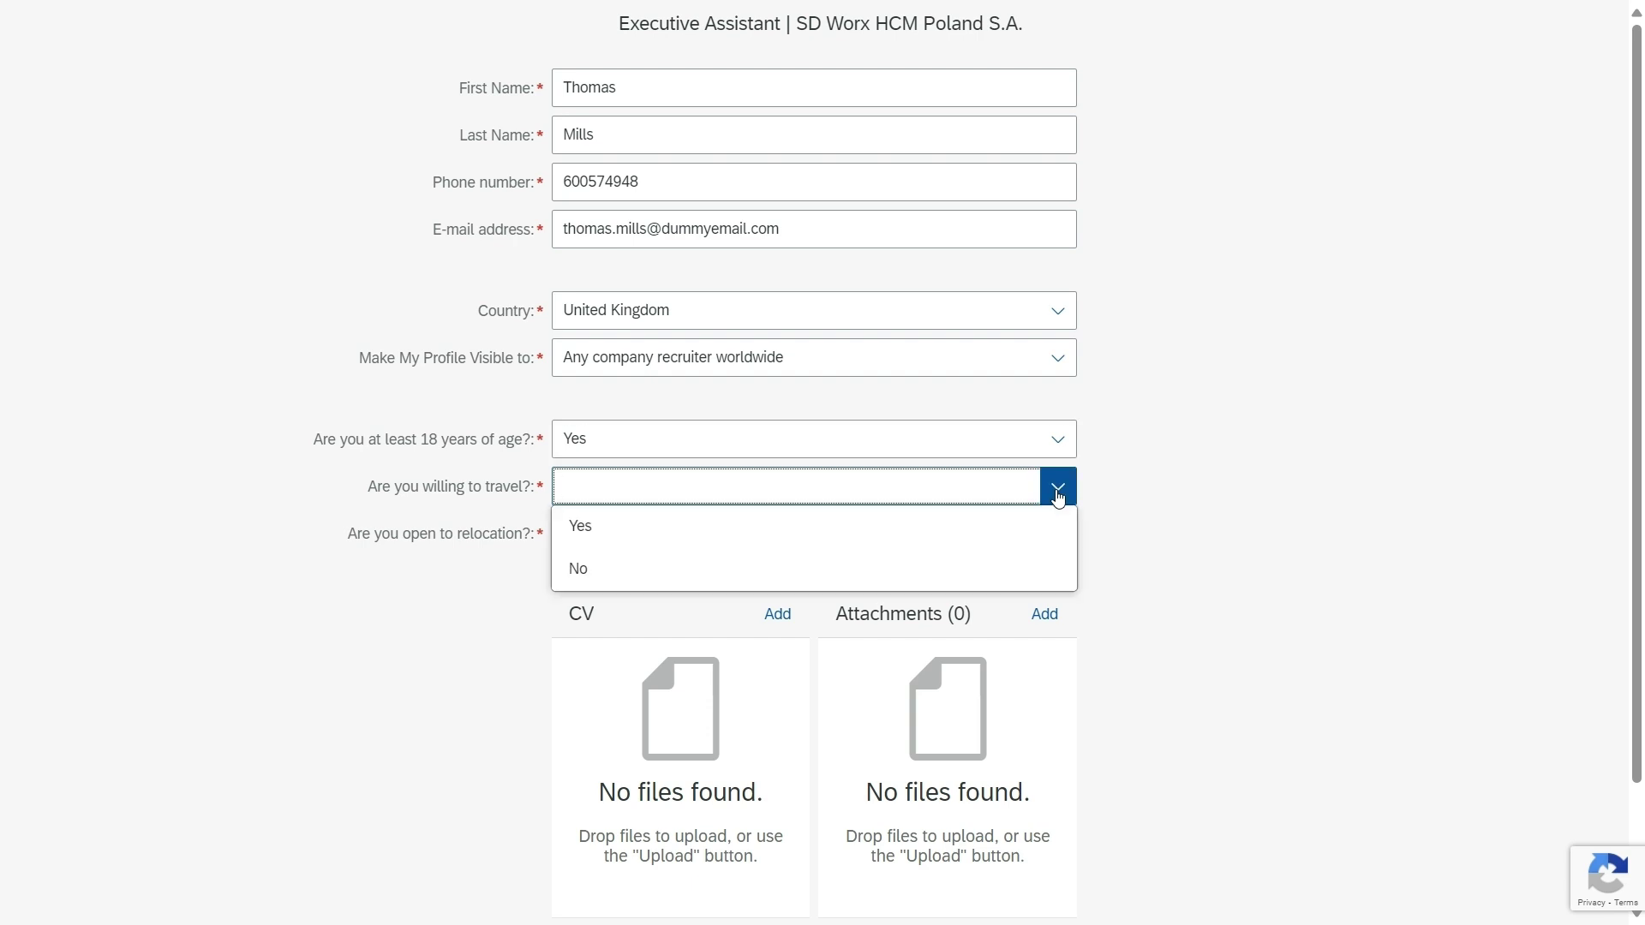
left_click(1009, 526)
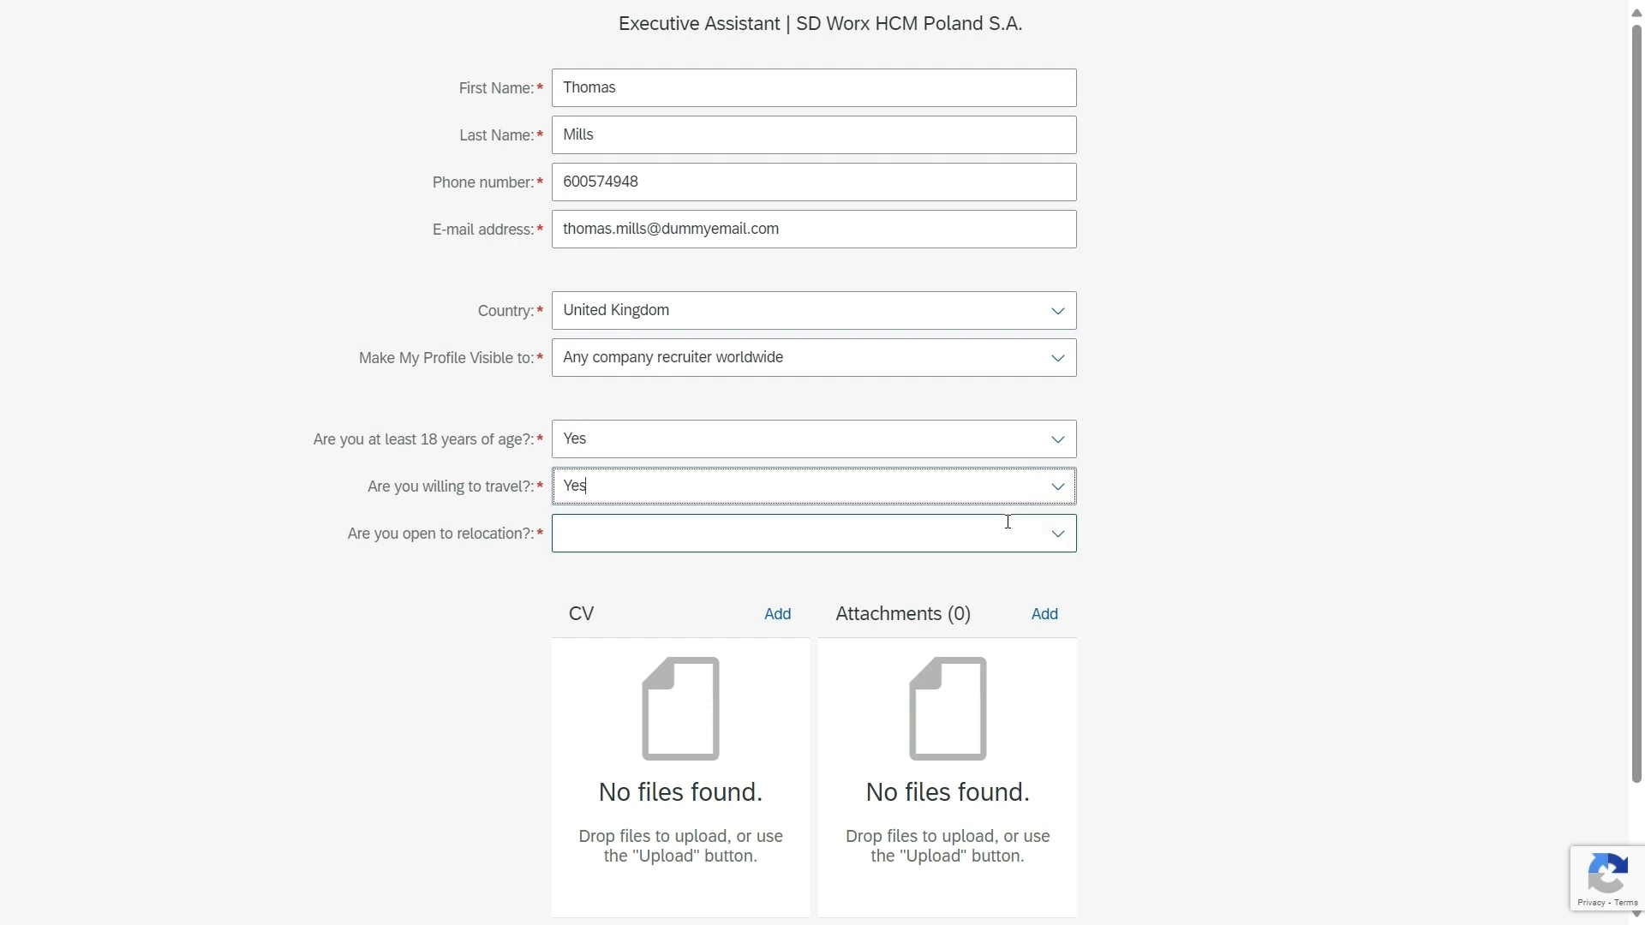
left_click(1057, 537)
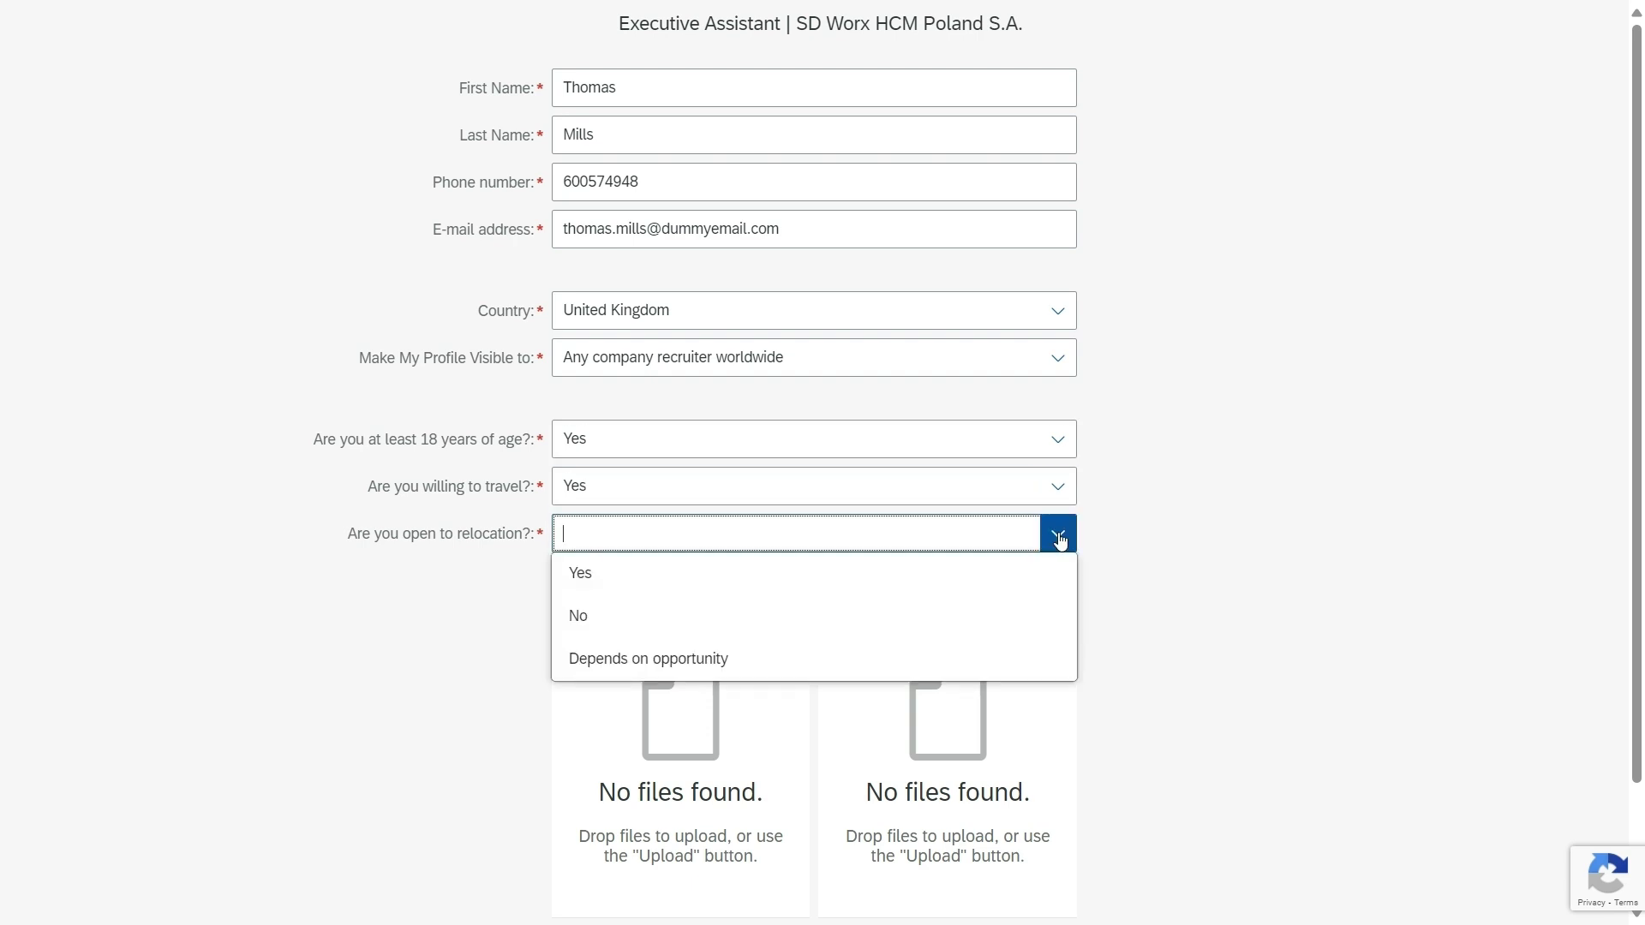
left_click(862, 661)
left_click(778, 614)
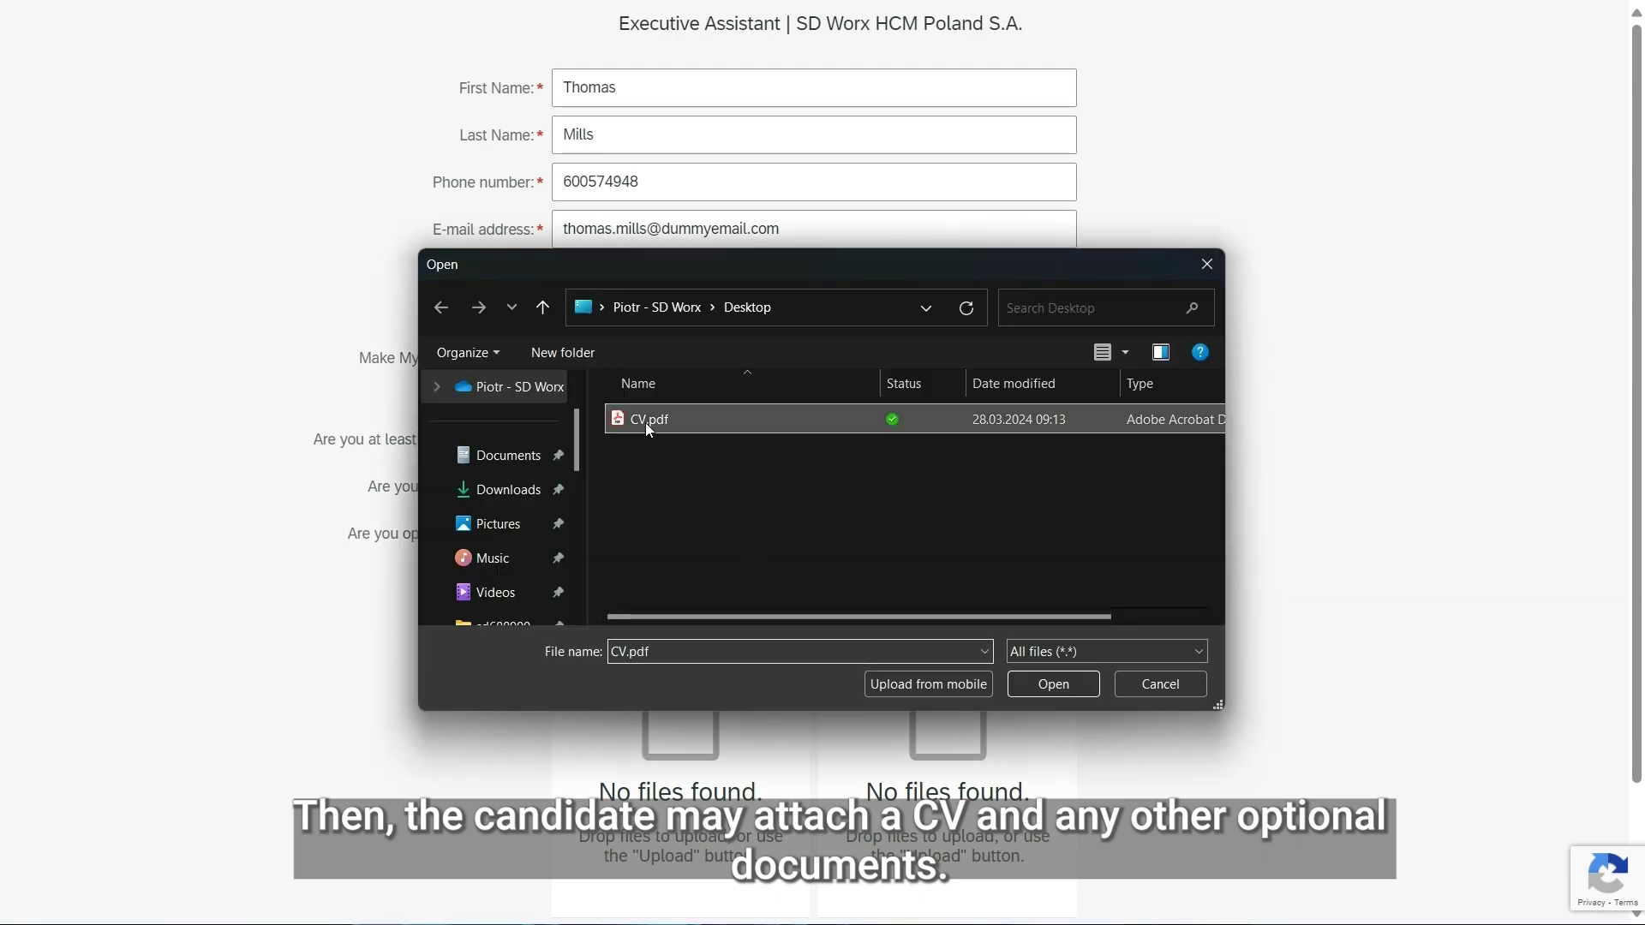
Attach CV.pdf (125.5 KB) as the candidate's CV.
double_click(646, 422)
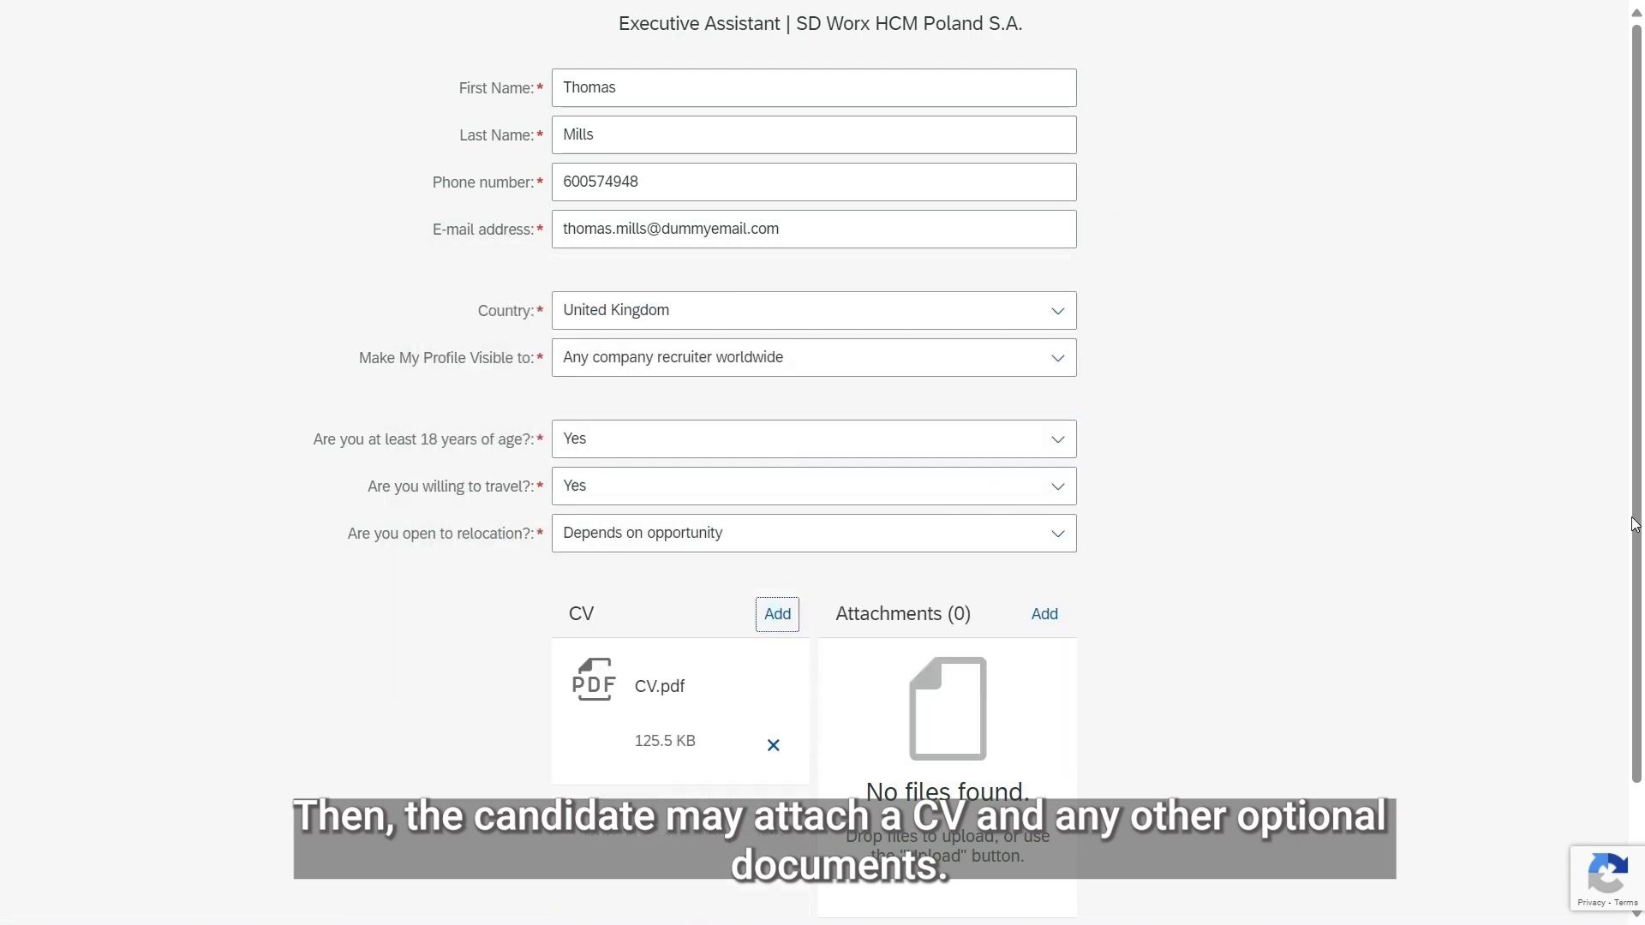
left_click_drag(1636, 526, 1635, 719)
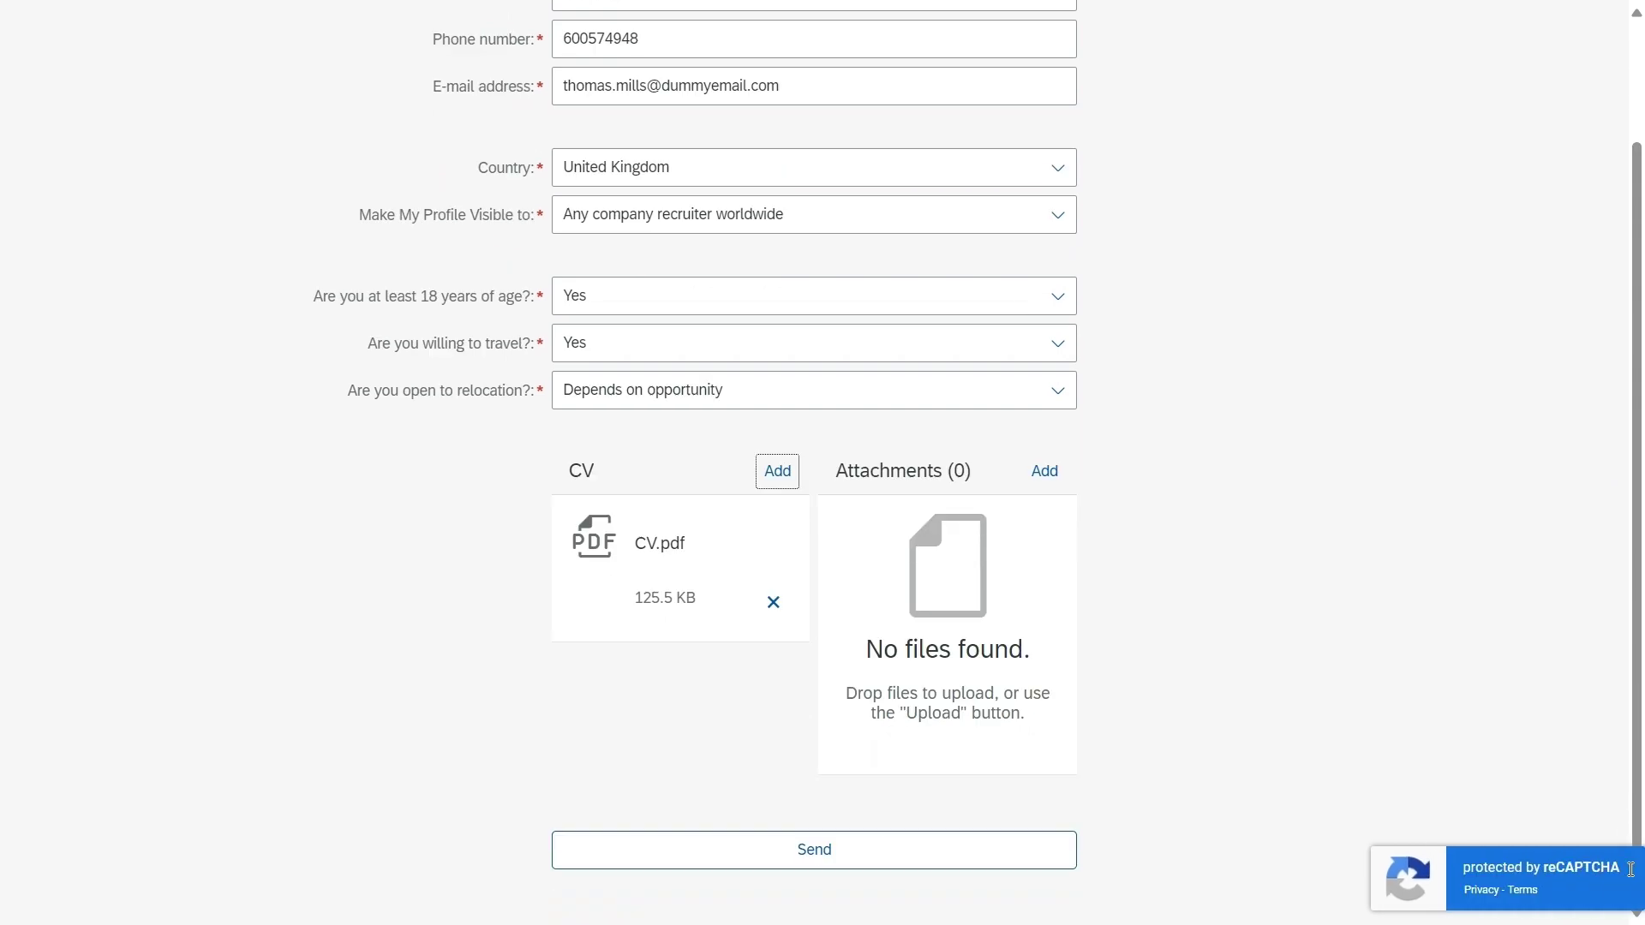
Send the application, accept the privacy statement, and view the requisition's Candidates (4) list.
left_click(970, 854)
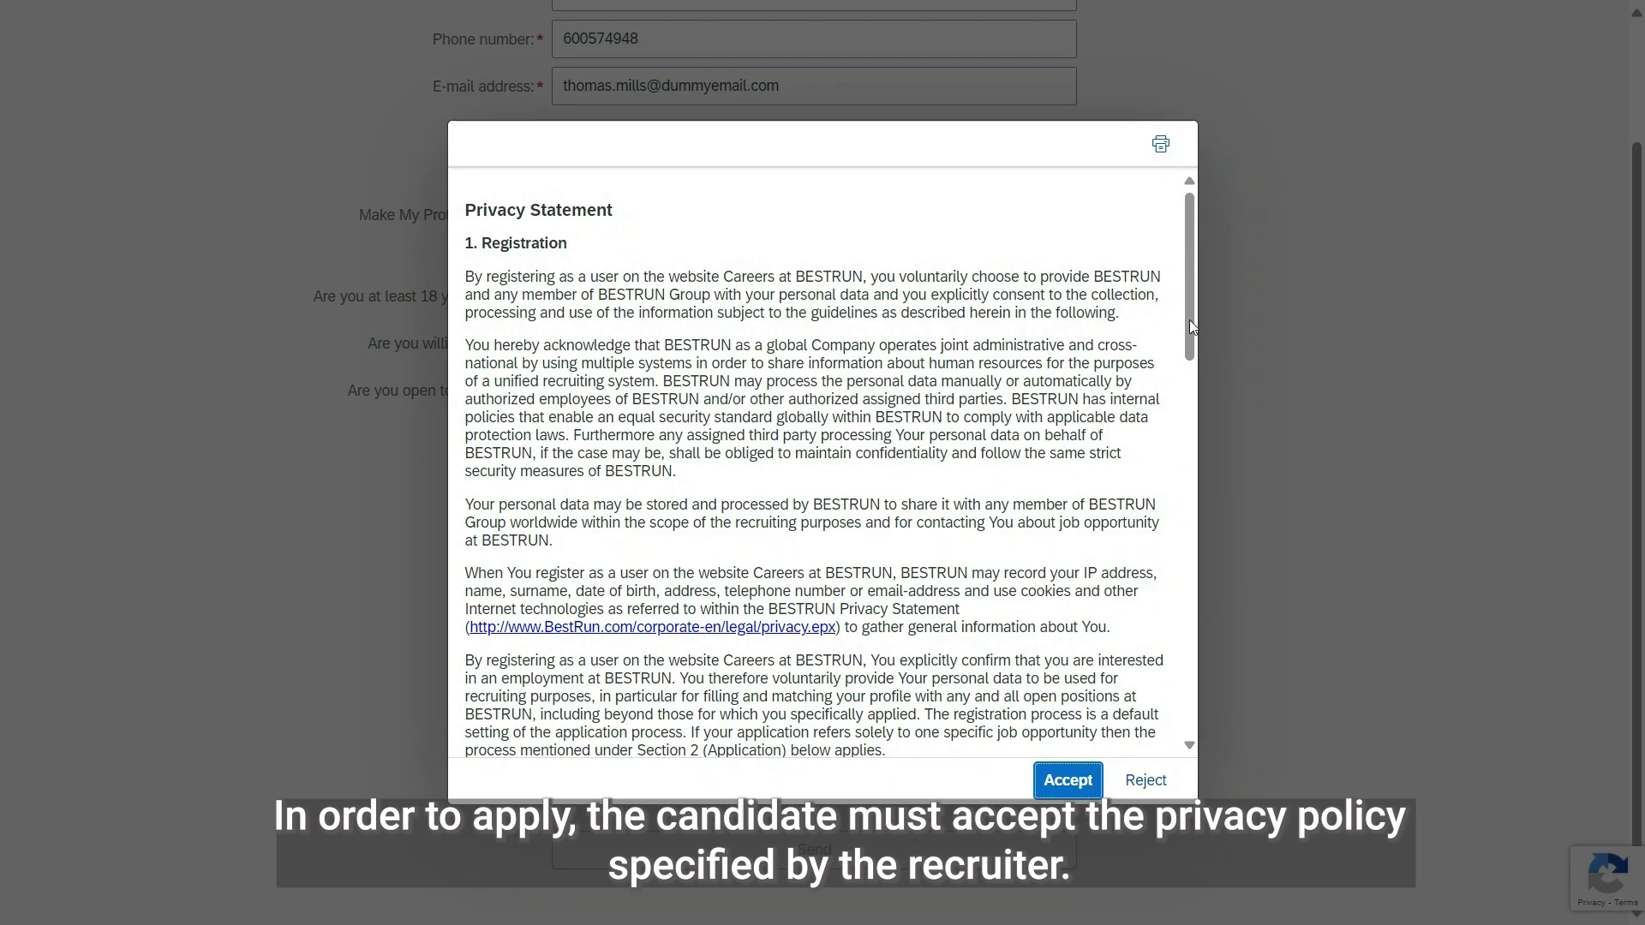
left_click_drag(1189, 320, 1193, 722)
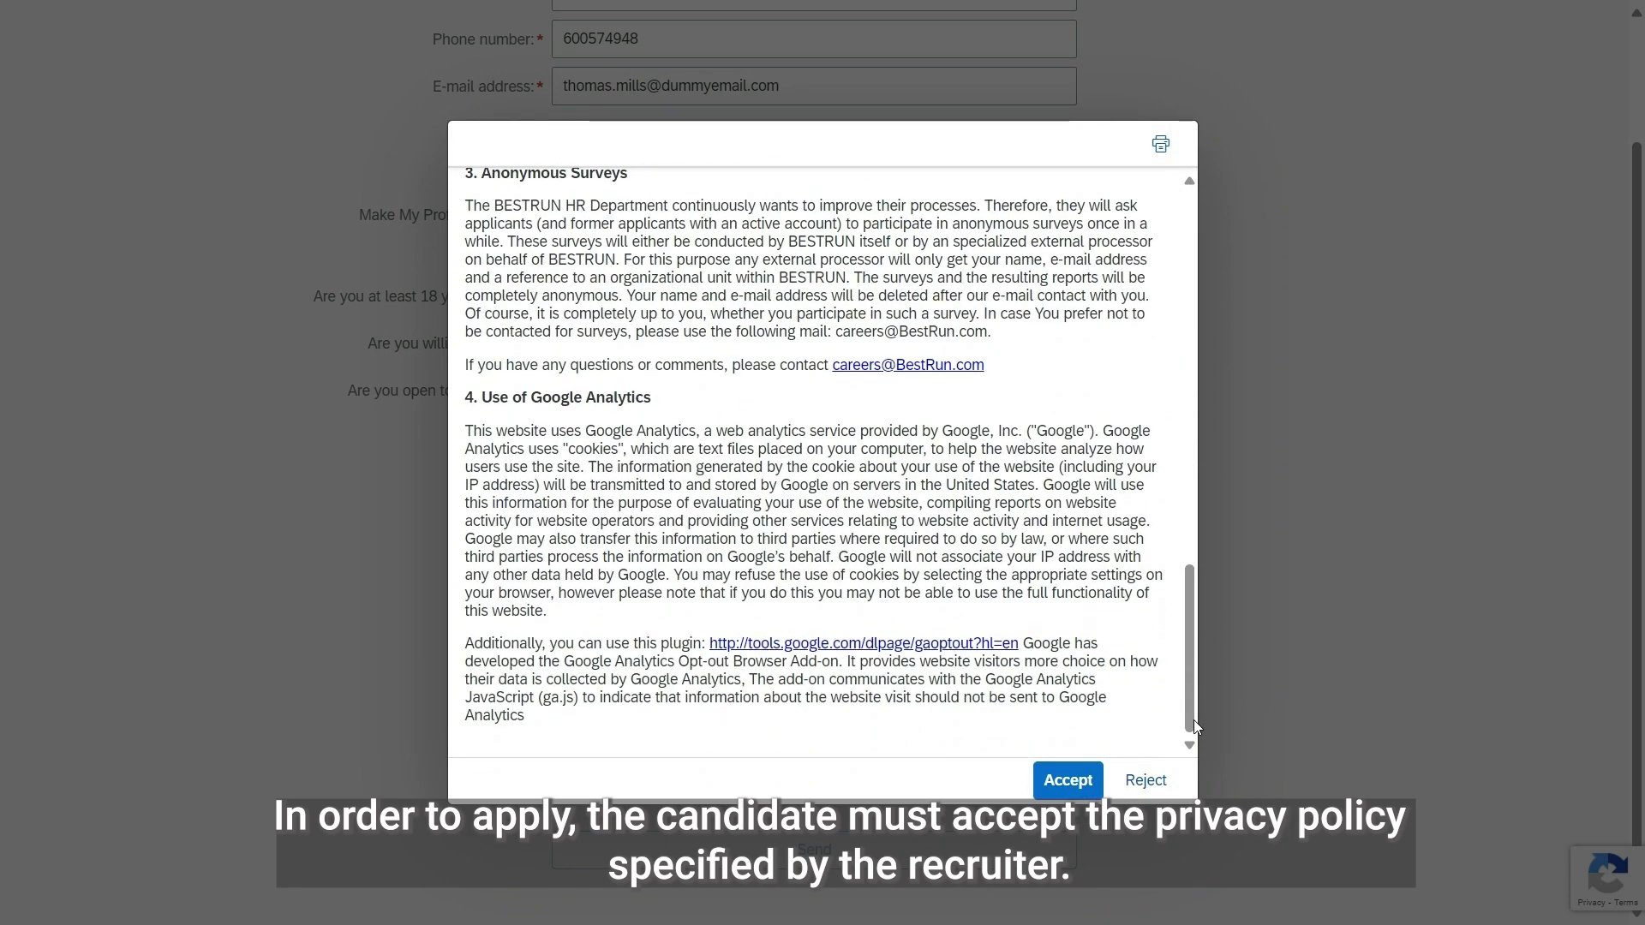
left_click(1071, 783)
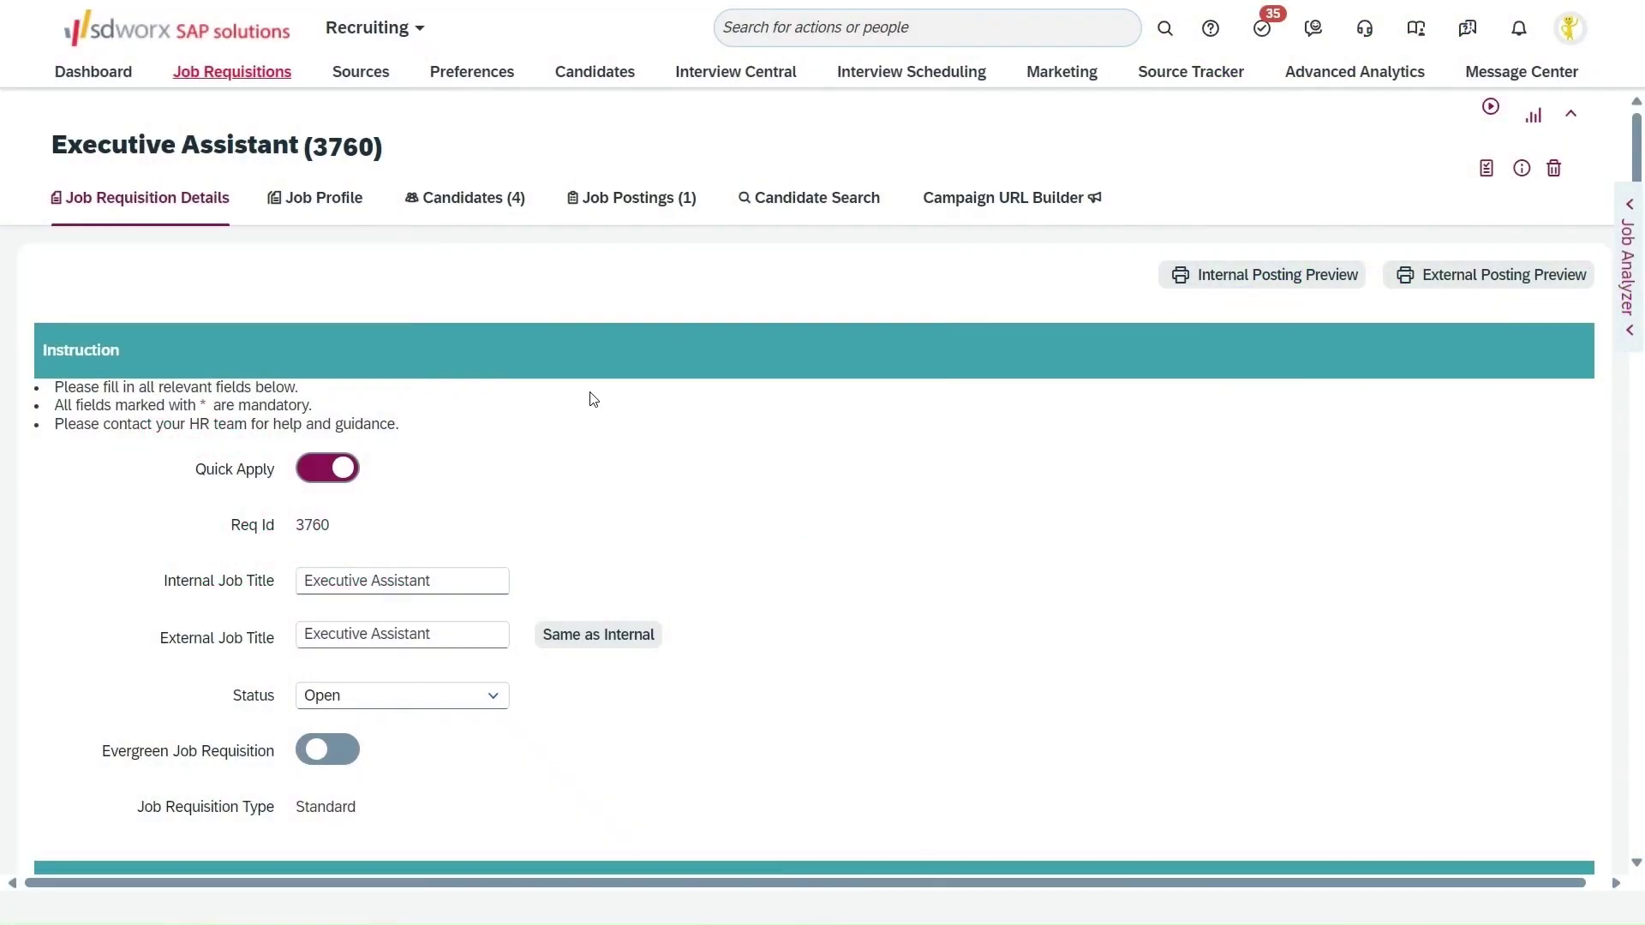
left_click(473, 211)
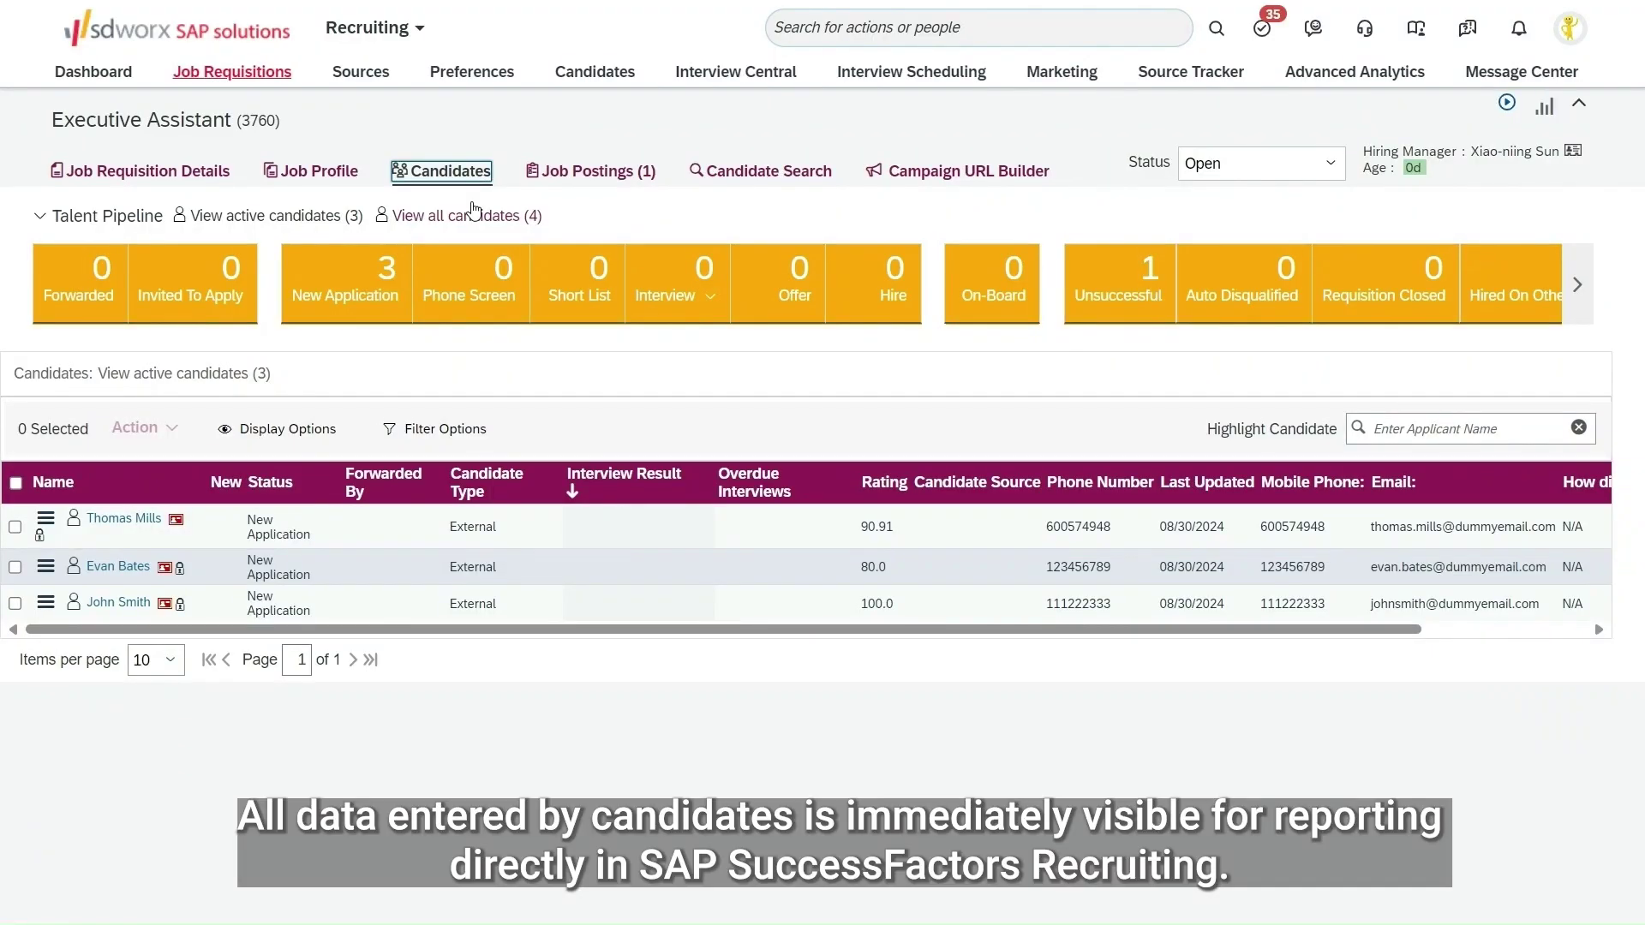
left_click(119, 520)
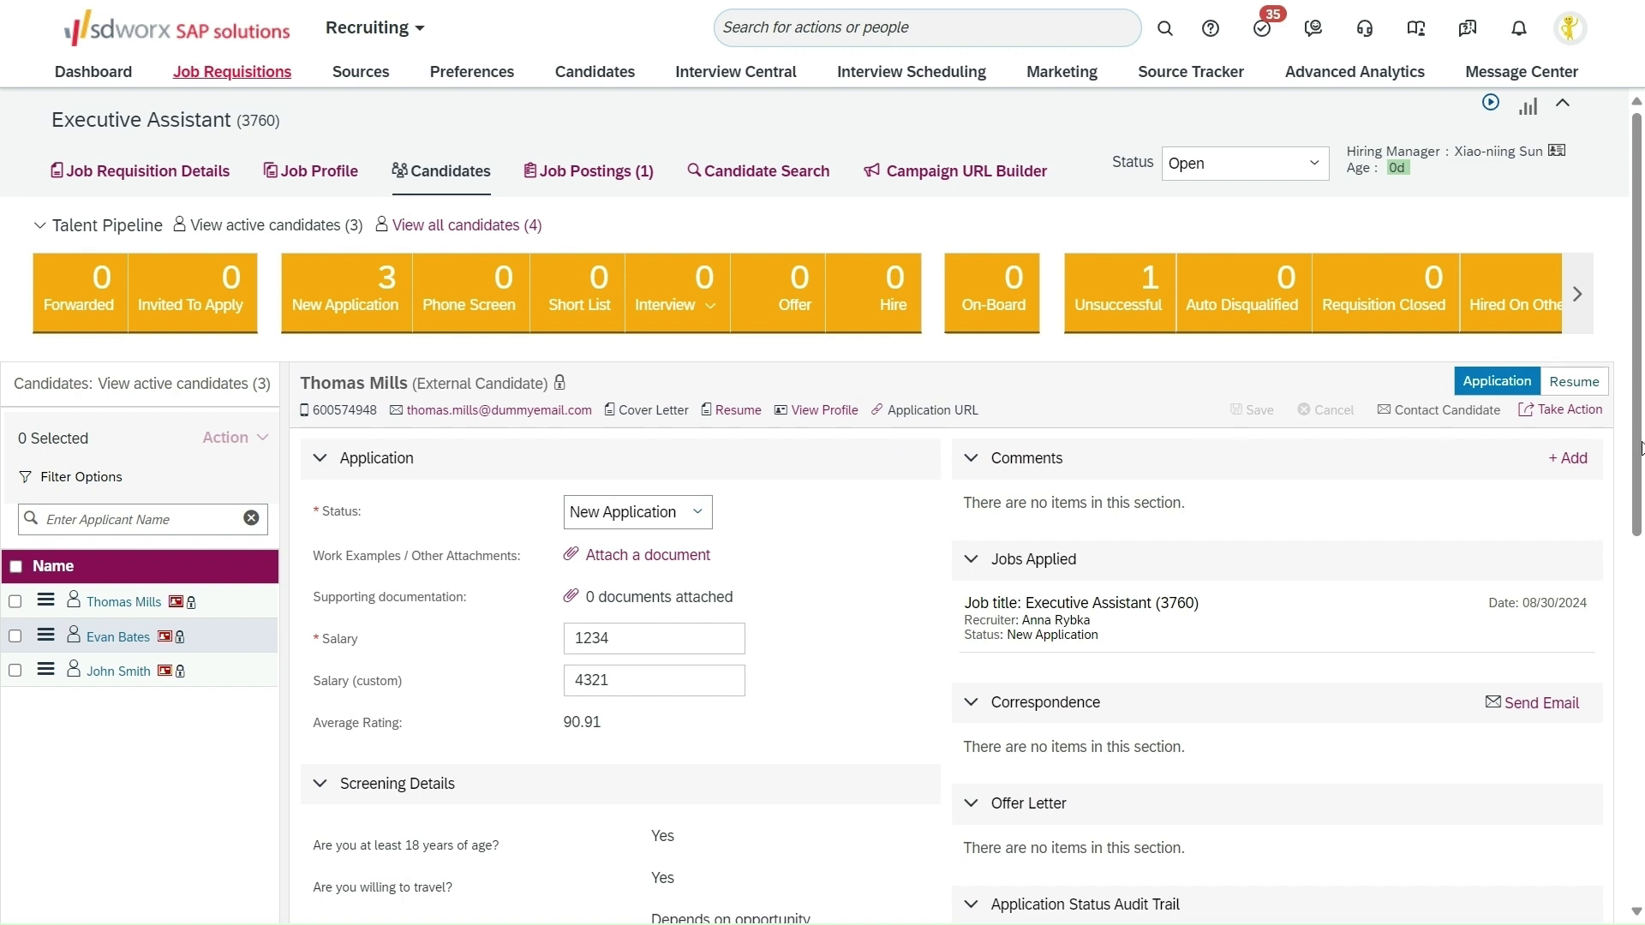
left_click_drag(1640, 446, 1643, 569)
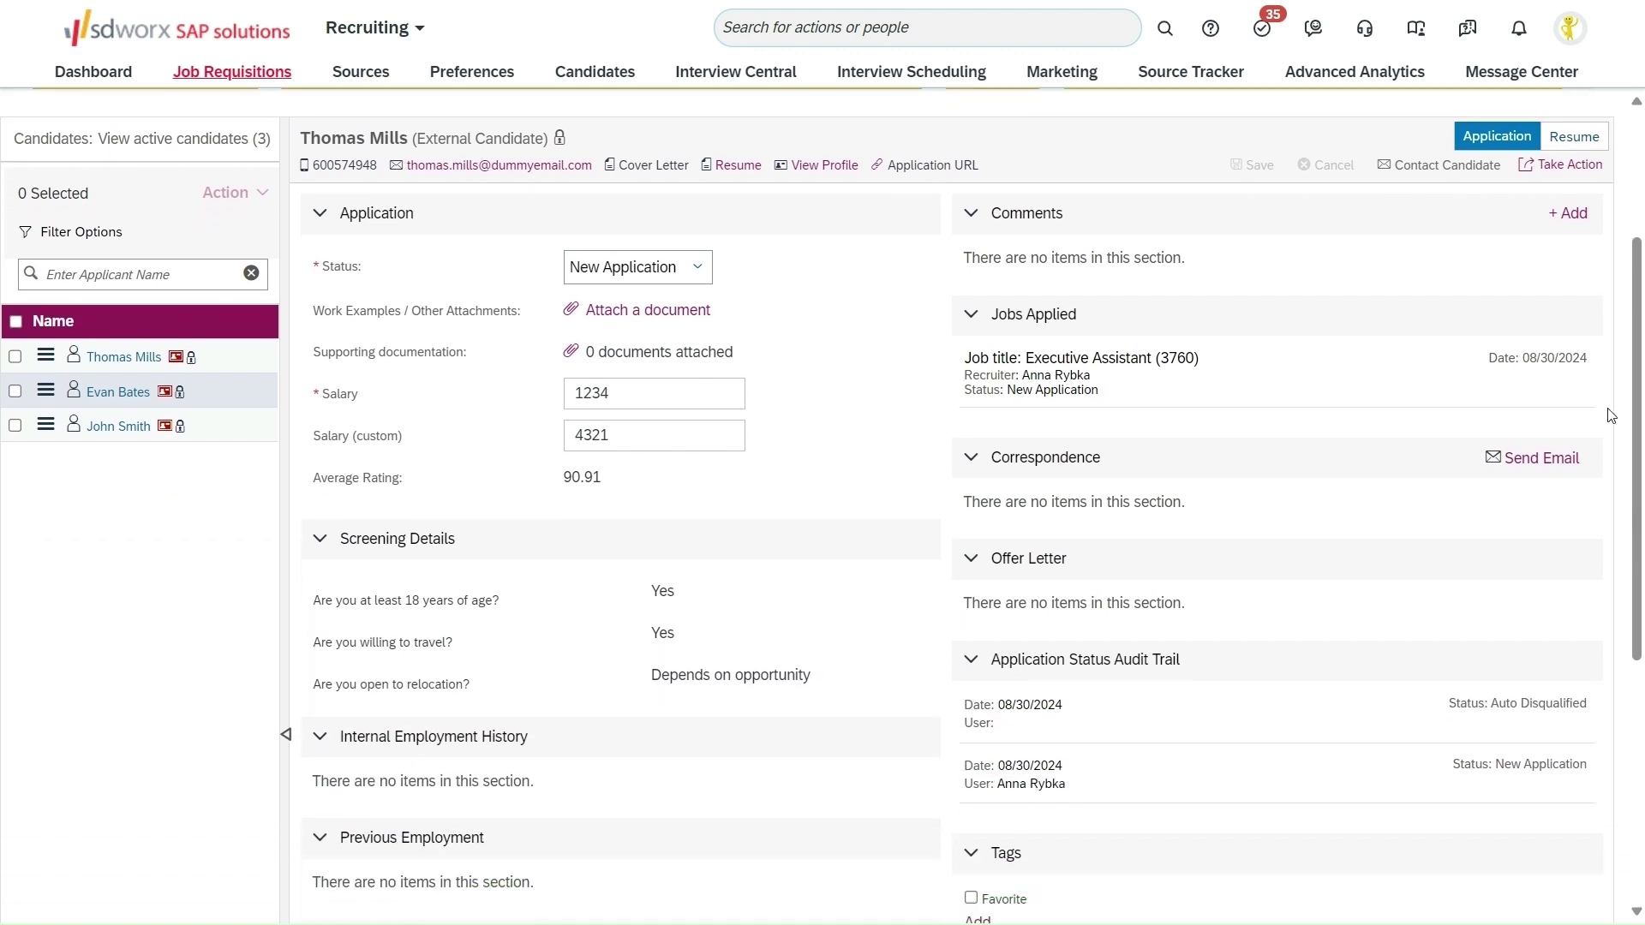
left_click(1576, 137)
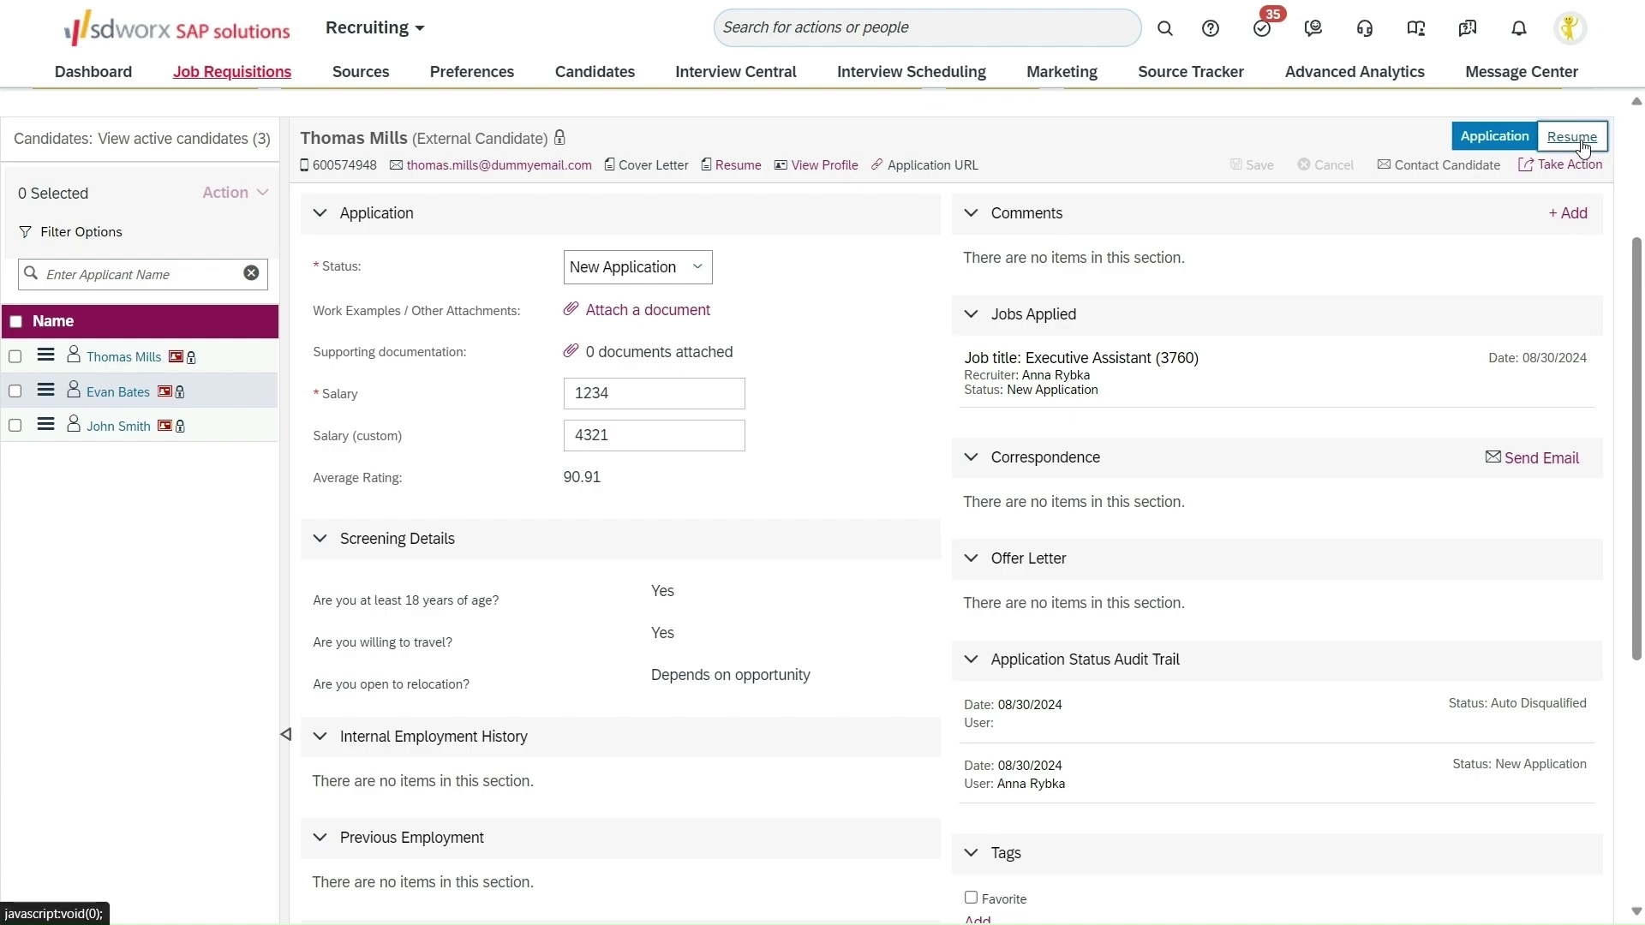